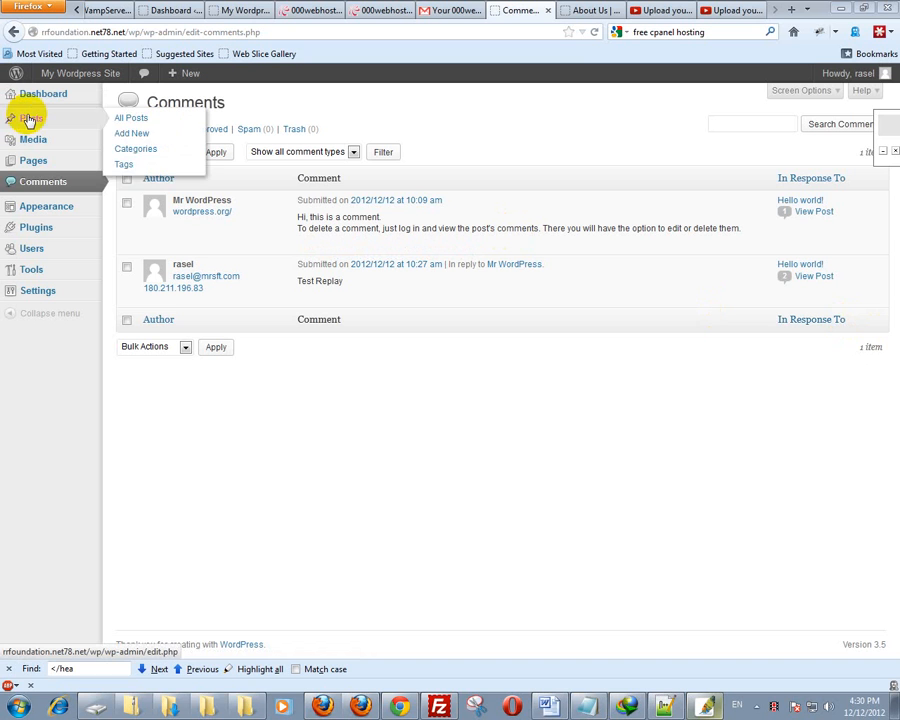
Open the site's theme management page and go to the theme installation section
mouse_move(35, 143)
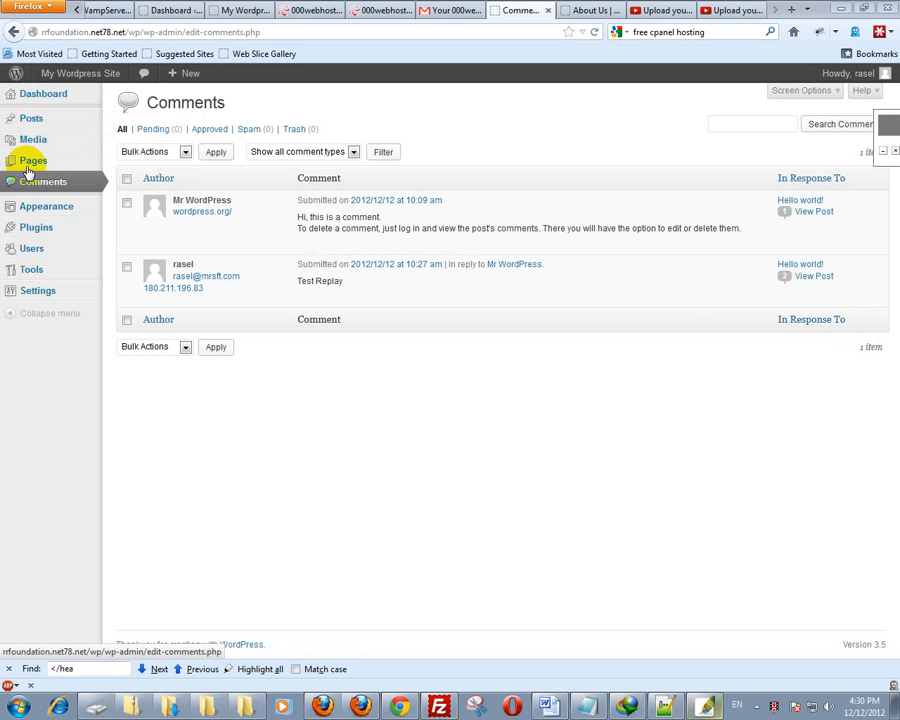
mouse_move(62, 216)
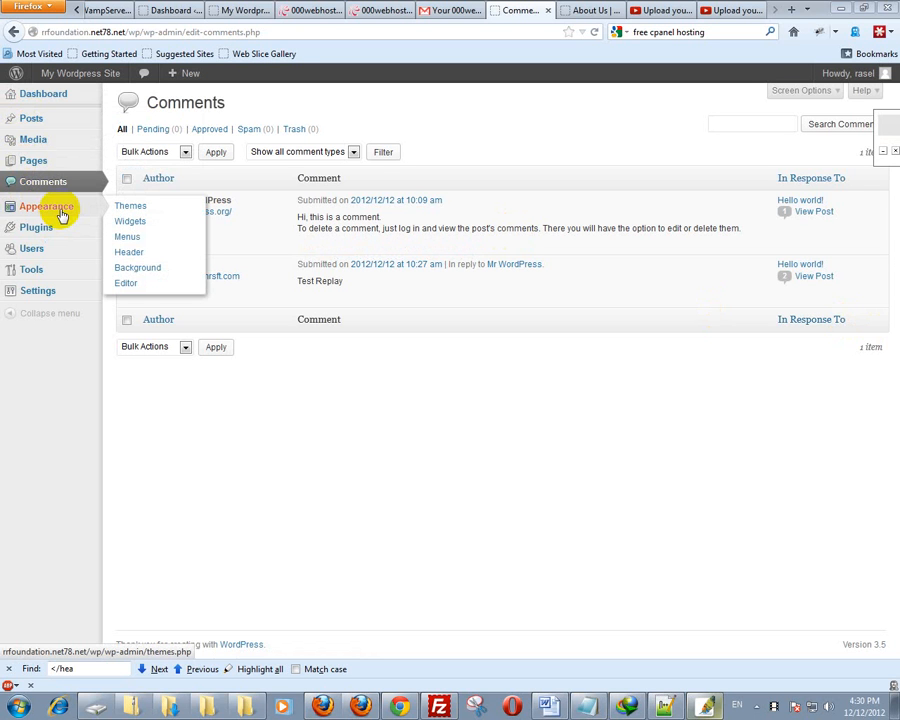
click(155, 208)
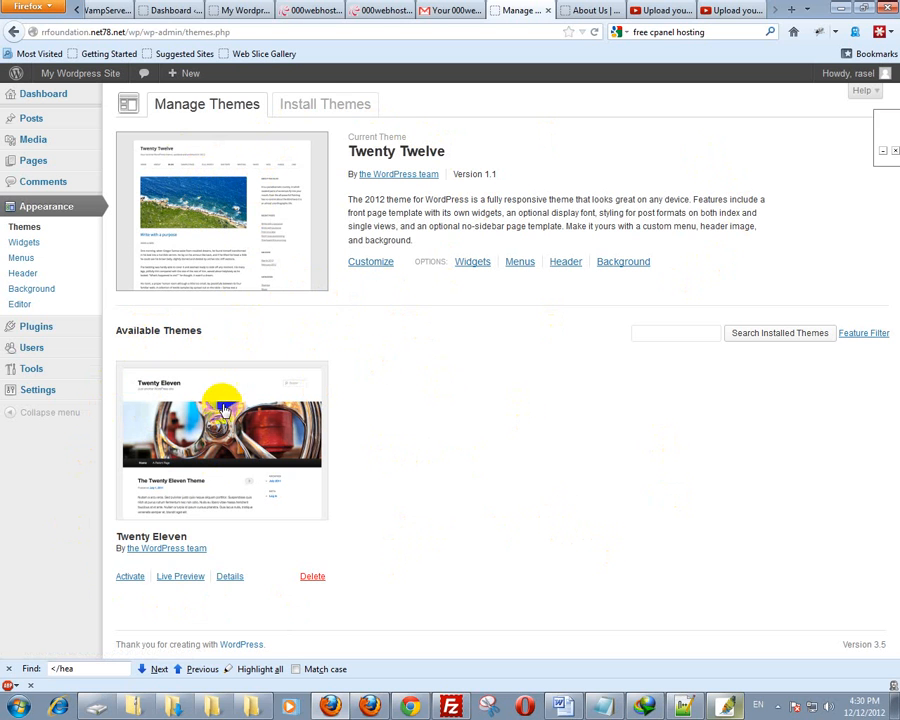
click(324, 104)
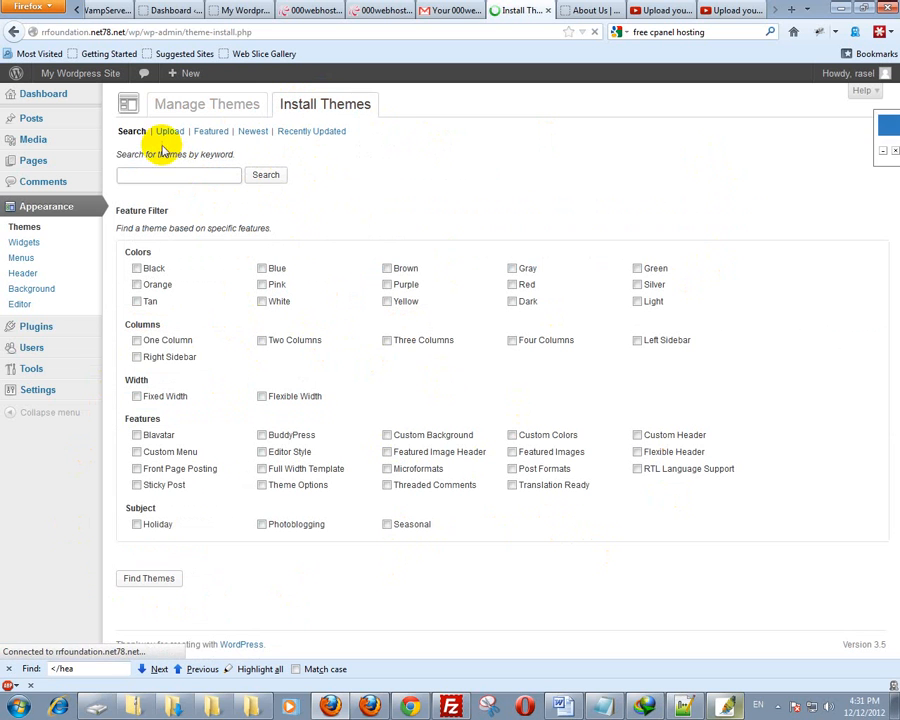
click(135, 176)
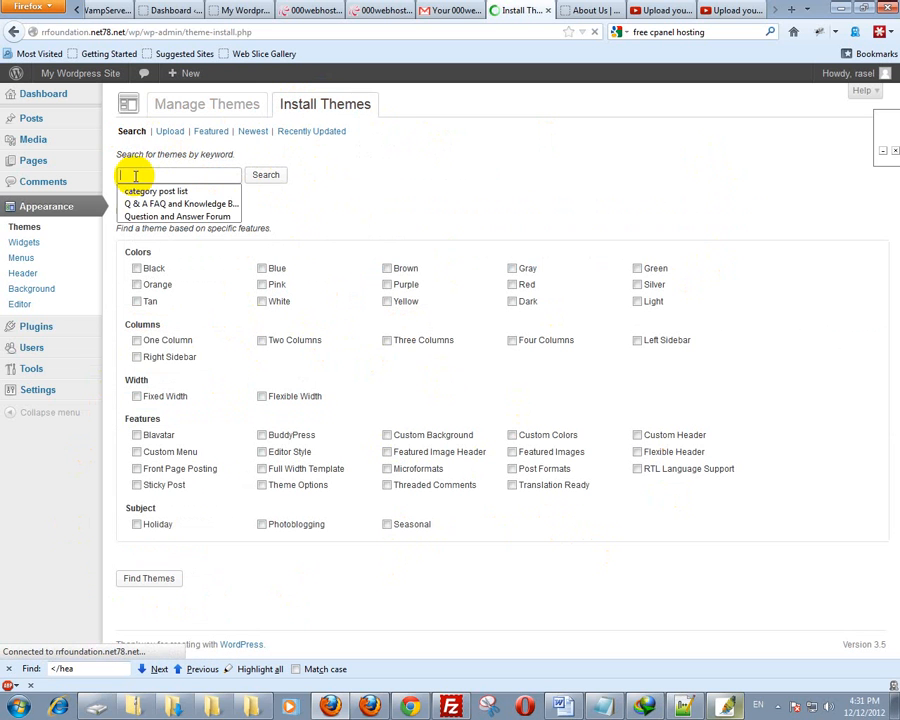
click(181, 176)
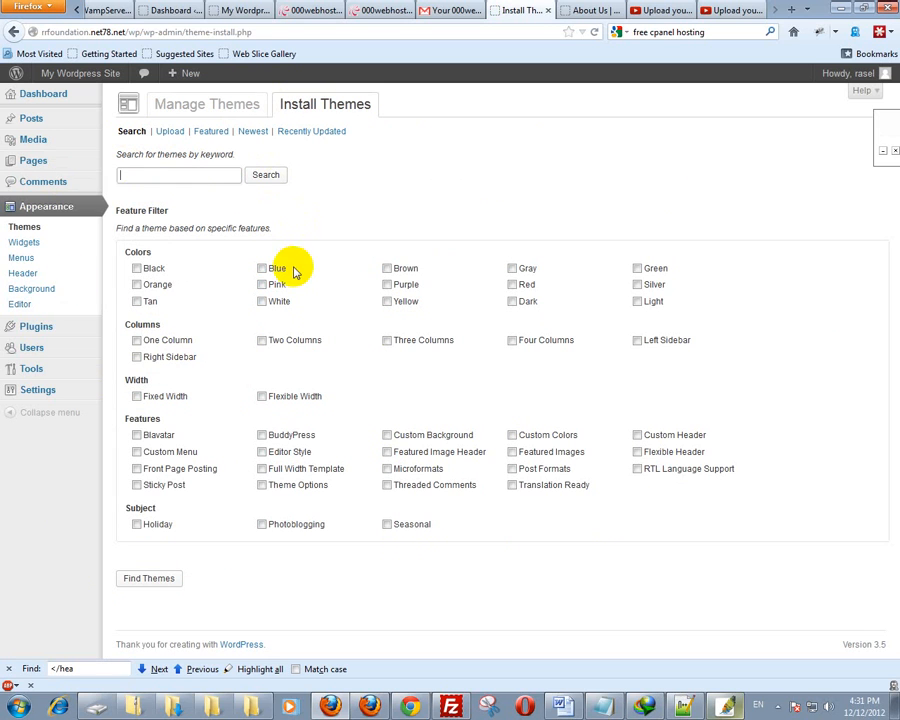
click(150, 270)
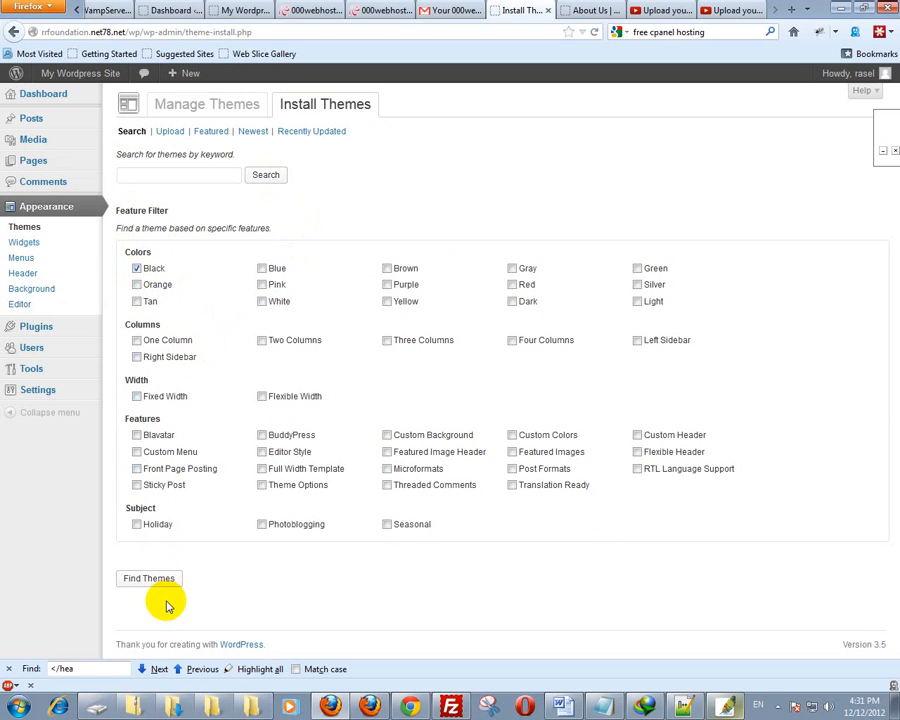
click(136, 268)
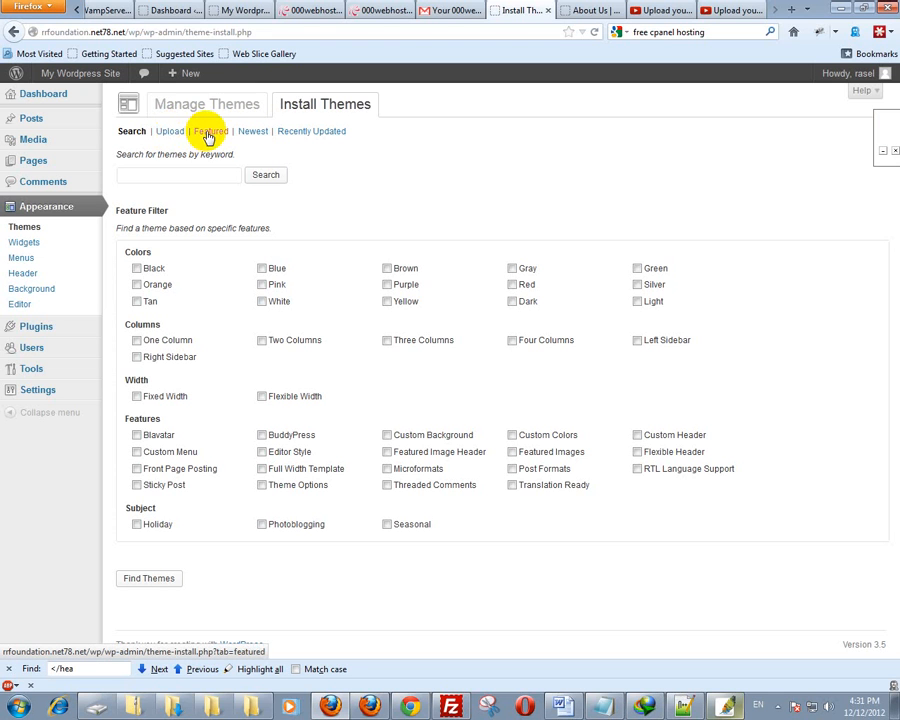
List the newest themes, find D5 Design among them, and install and activate it
click(254, 134)
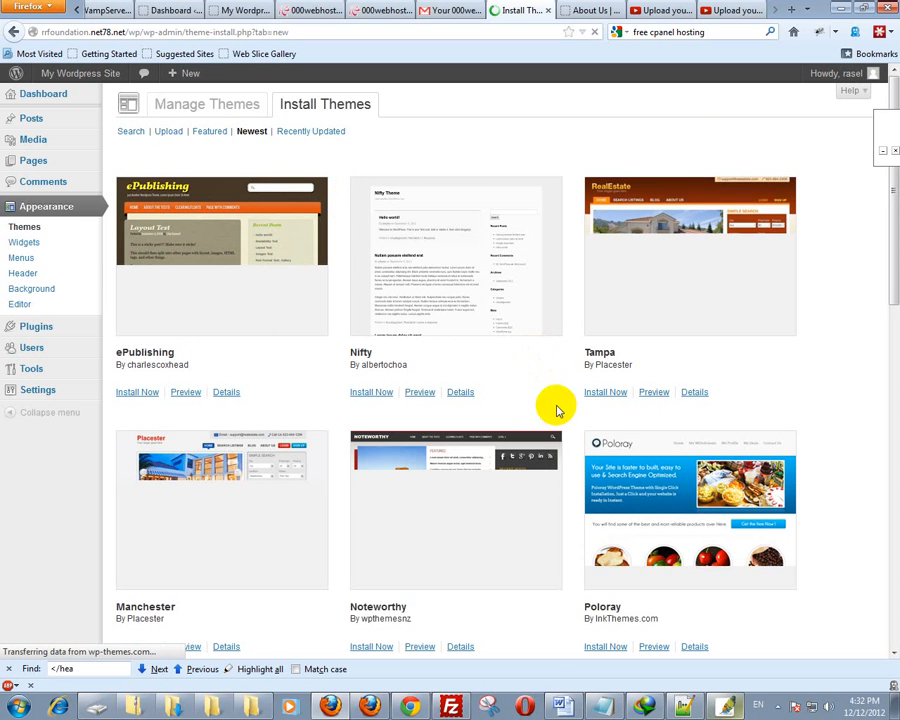
scroll(554, 408, down, 3)
scroll(544, 410, down, 2)
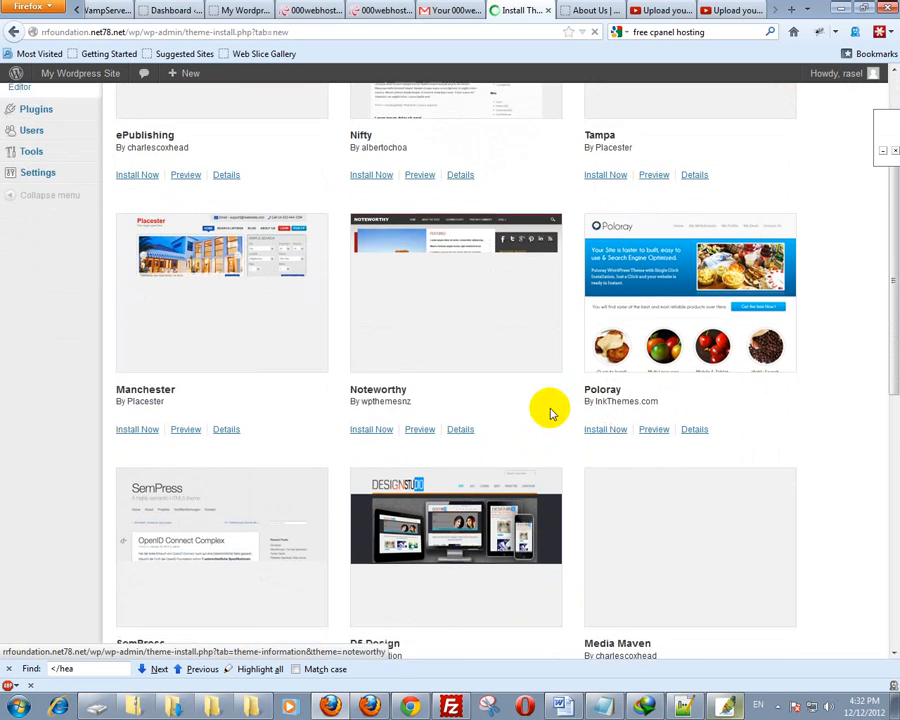
scroll(584, 413, down, 10)
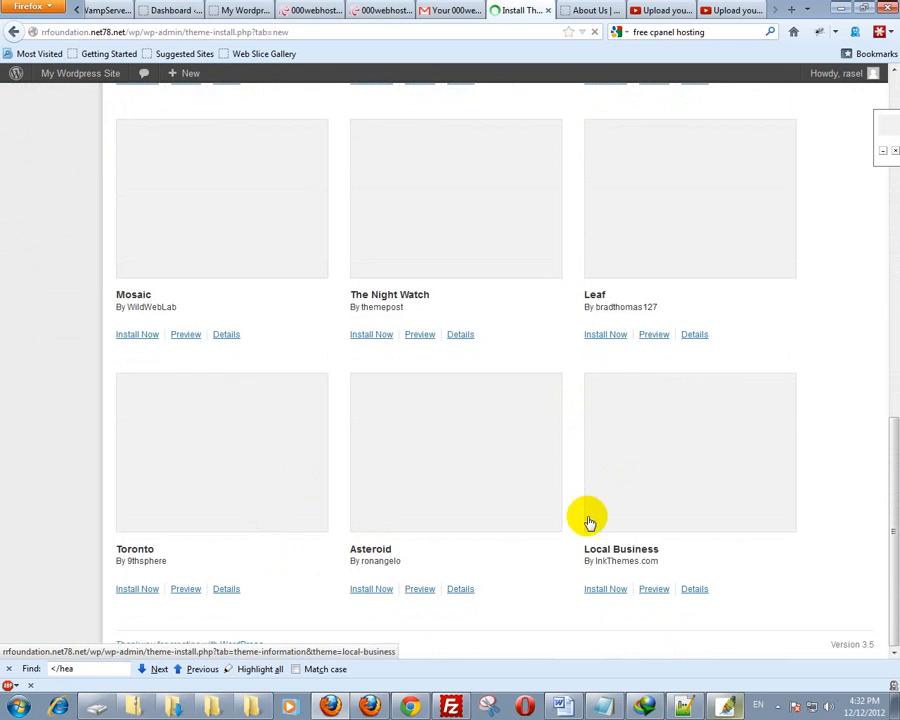
scroll(516, 473, up, 13)
scroll(513, 476, up, 1)
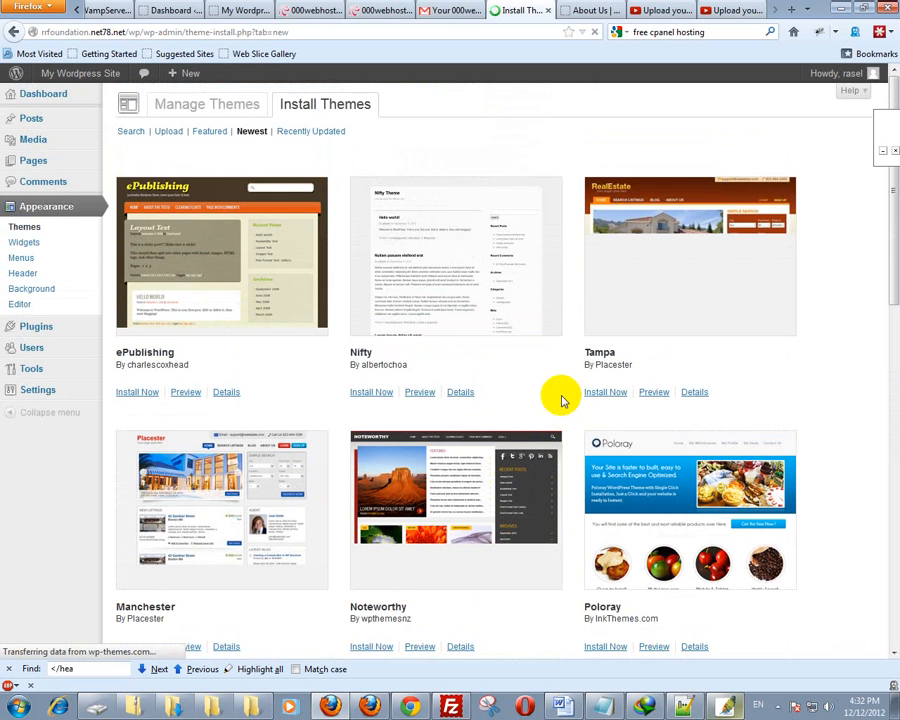
scroll(558, 396, down, 3)
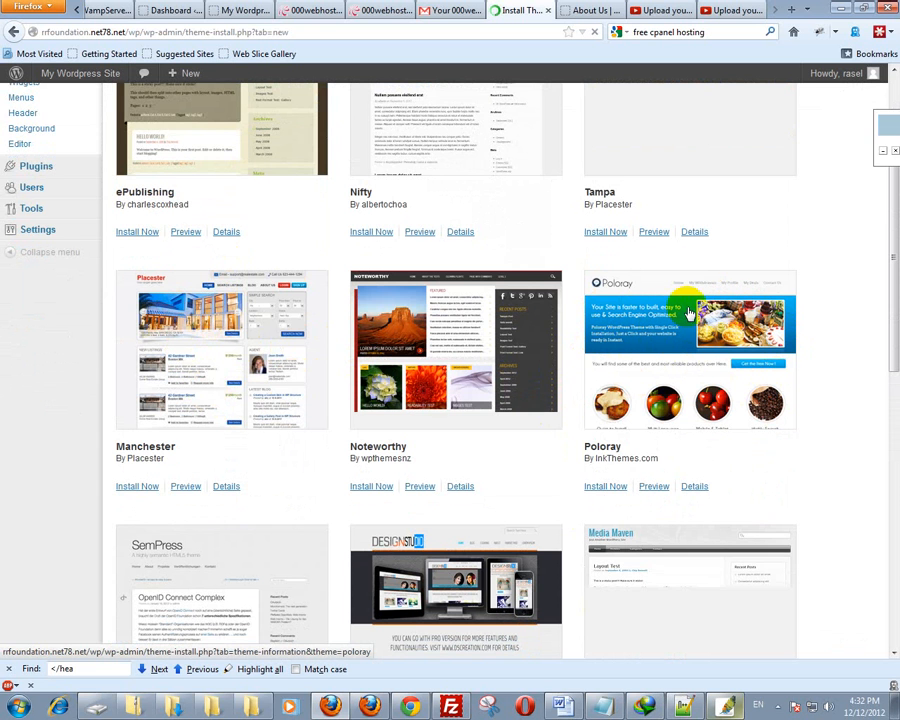
scroll(562, 370, down, 2)
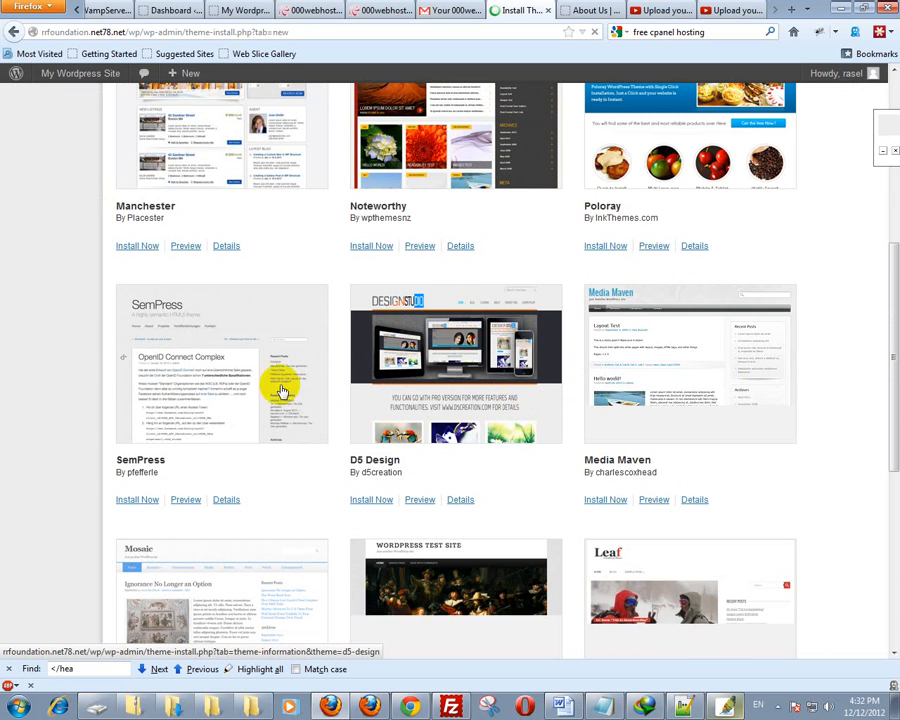
scroll(150, 356, down, 2)
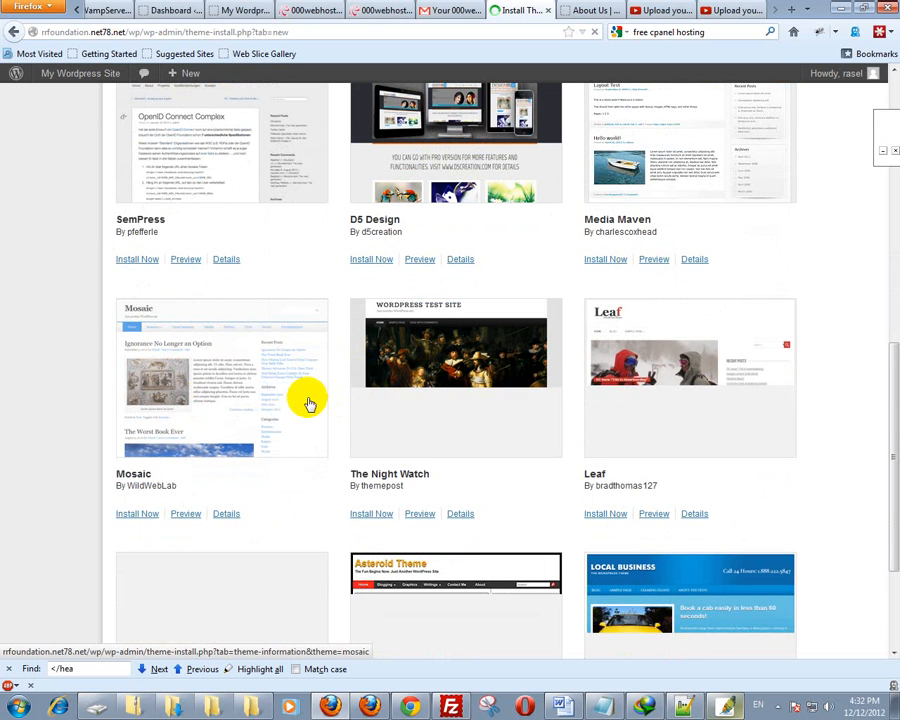
scroll(305, 438, down, 2)
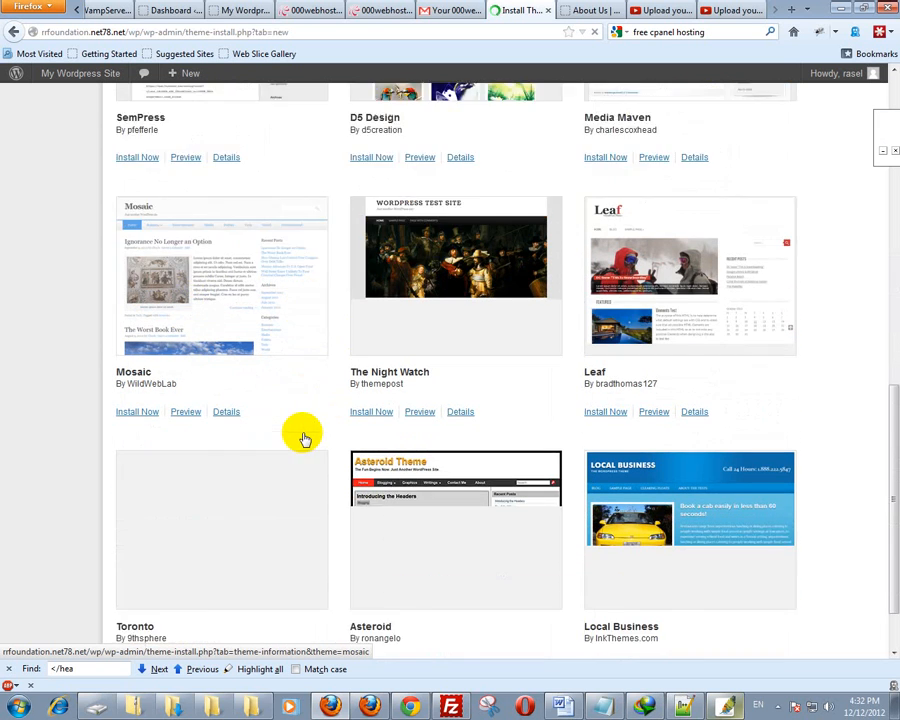
scroll(470, 500, up, 3)
scroll(462, 490, up, 1)
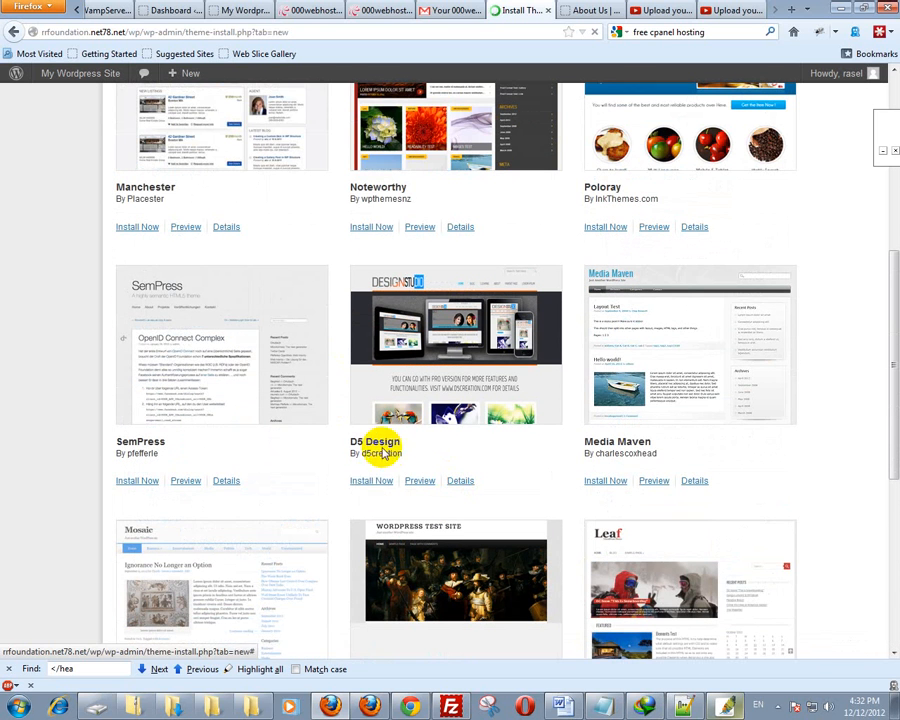
click(371, 483)
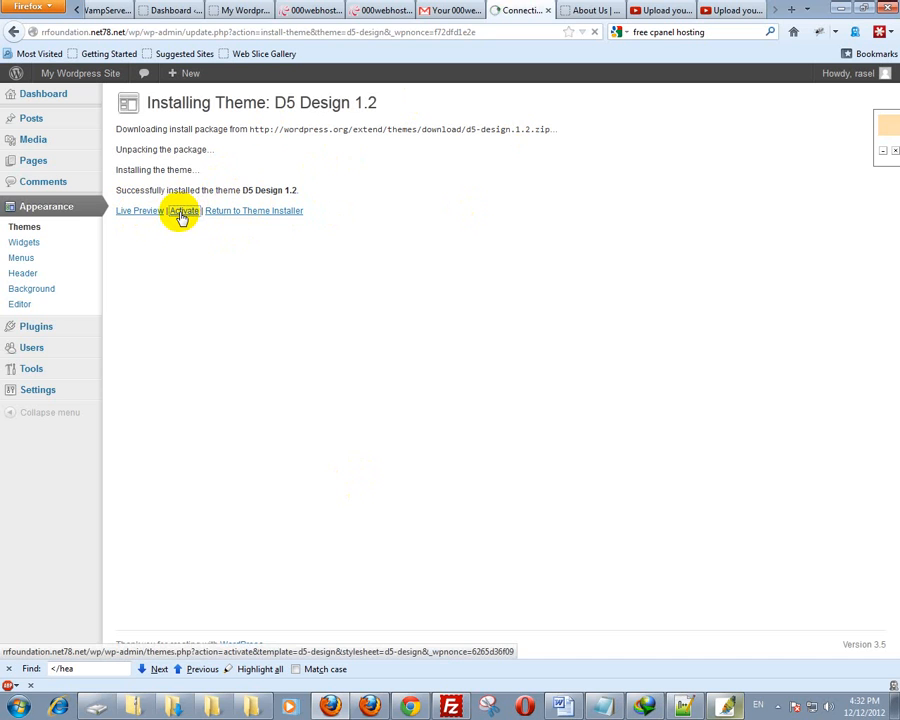
Reload the site's About Us page and examine its header, sidebar and footer in the newly activated theme
click(585, 10)
click(593, 31)
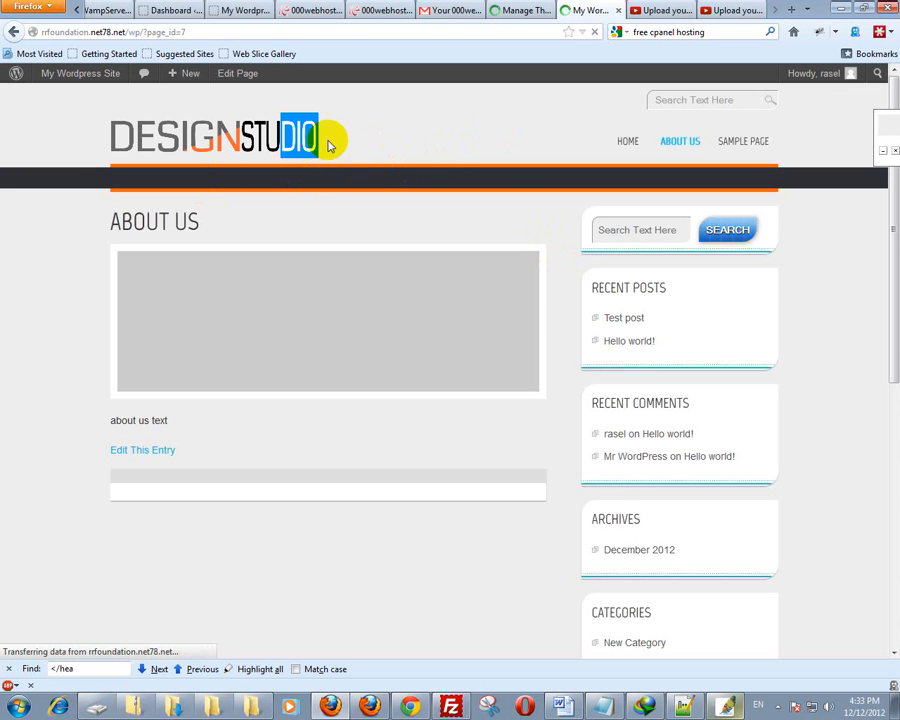
scroll(598, 504, down, 10)
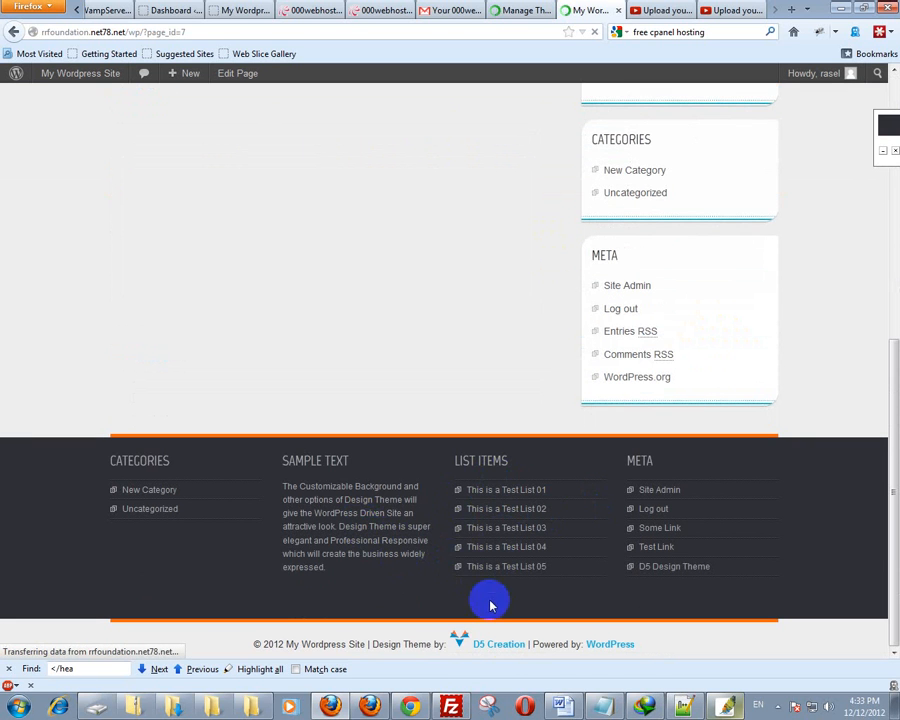
scroll(358, 472, up, 1)
scroll(358, 472, up, 10)
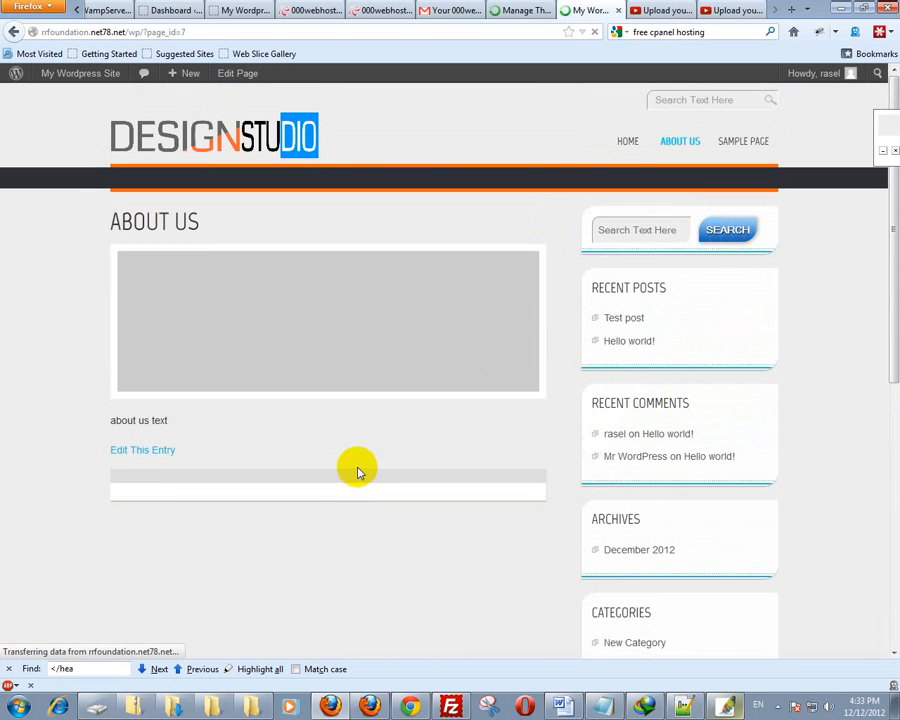
Open the site's home page and examine its banner, featured images, text blocks and footer columns
click(622, 144)
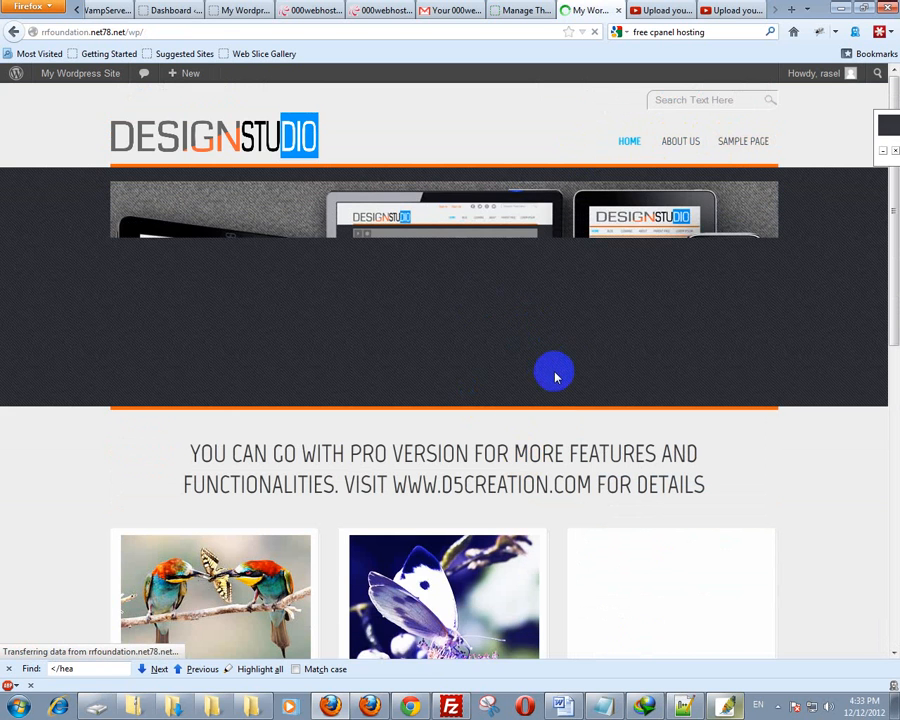
scroll(556, 377, down, 10)
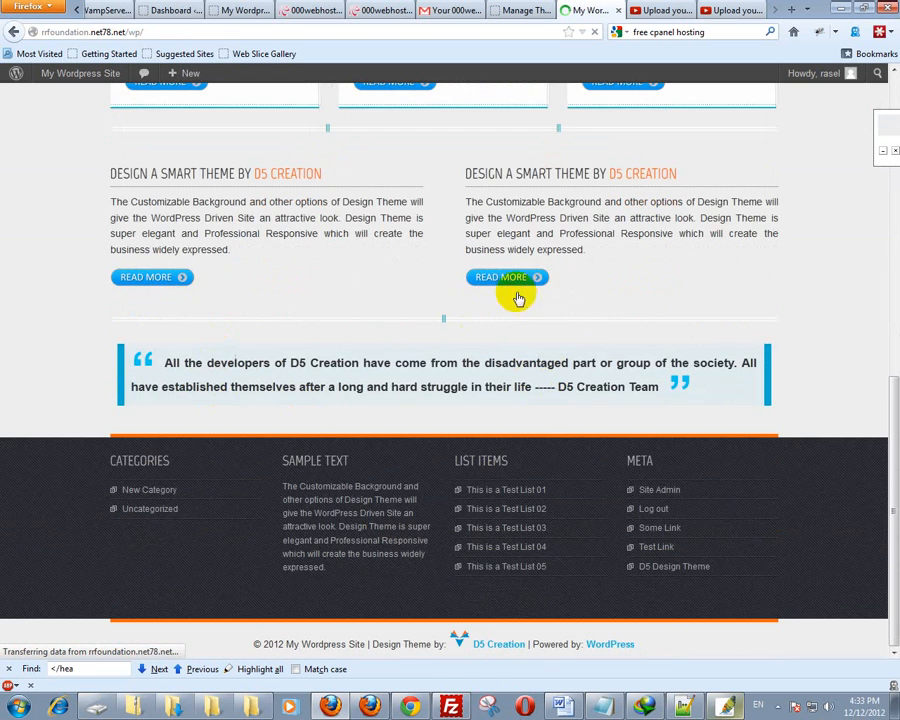
scroll(305, 312, up, 2)
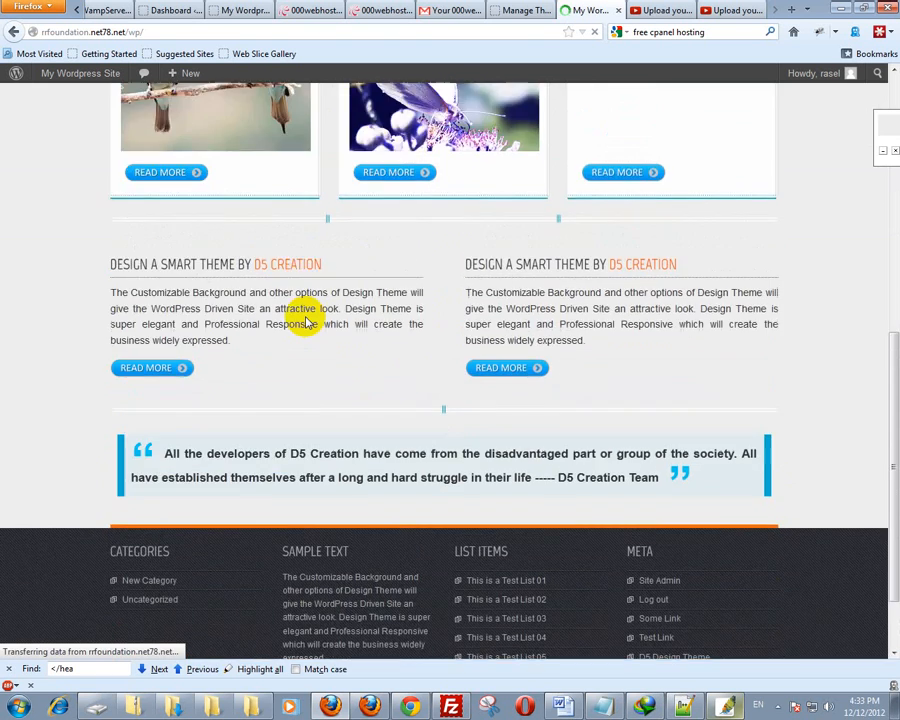
scroll(305, 318, up, 5)
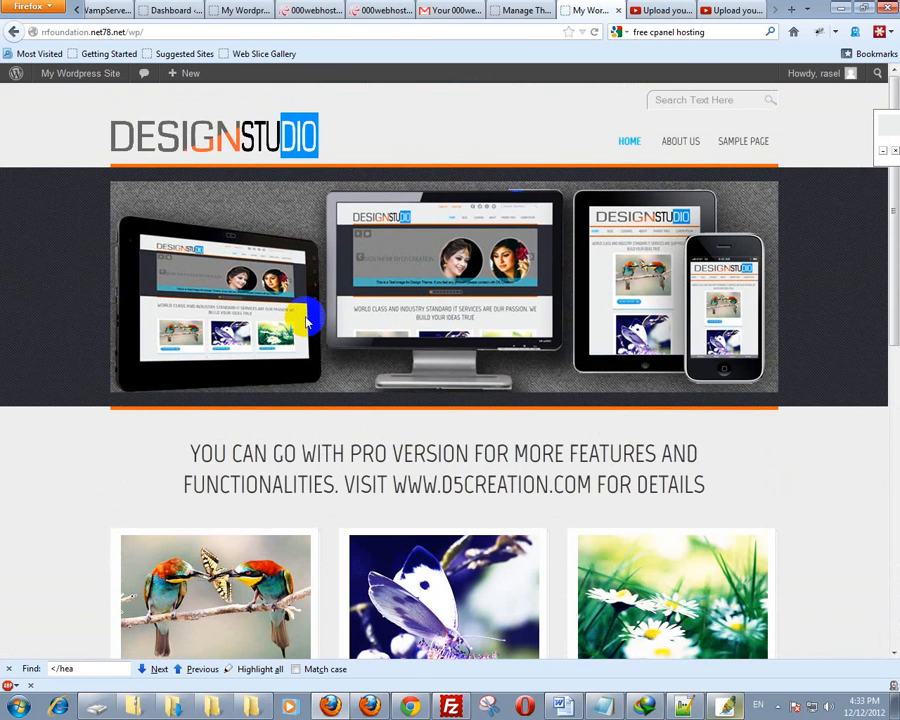
scroll(305, 318, down, 4)
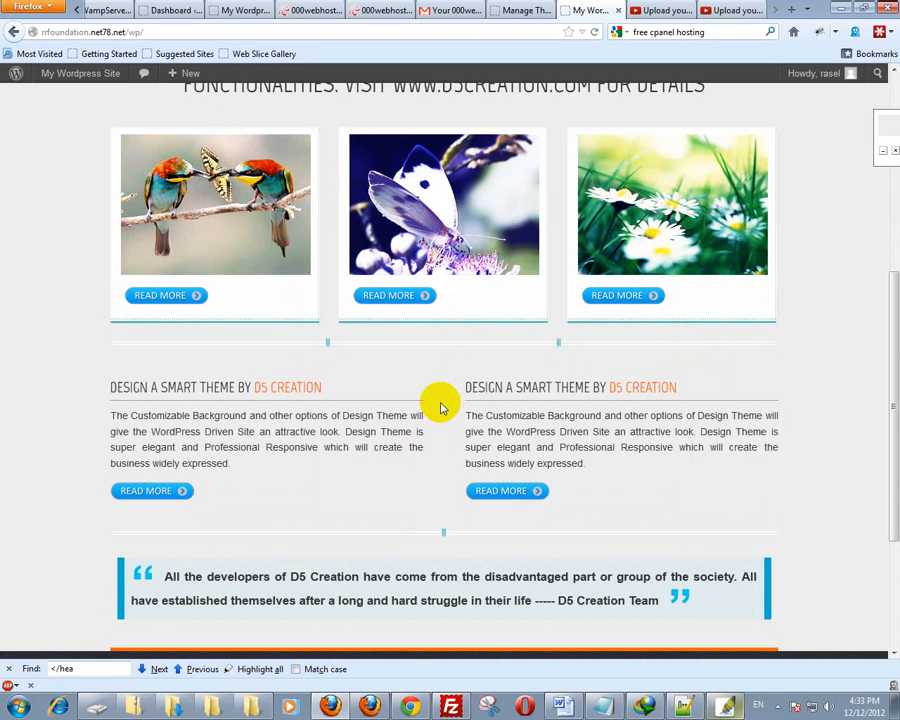
scroll(440, 408, down, 3)
click(305, 487)
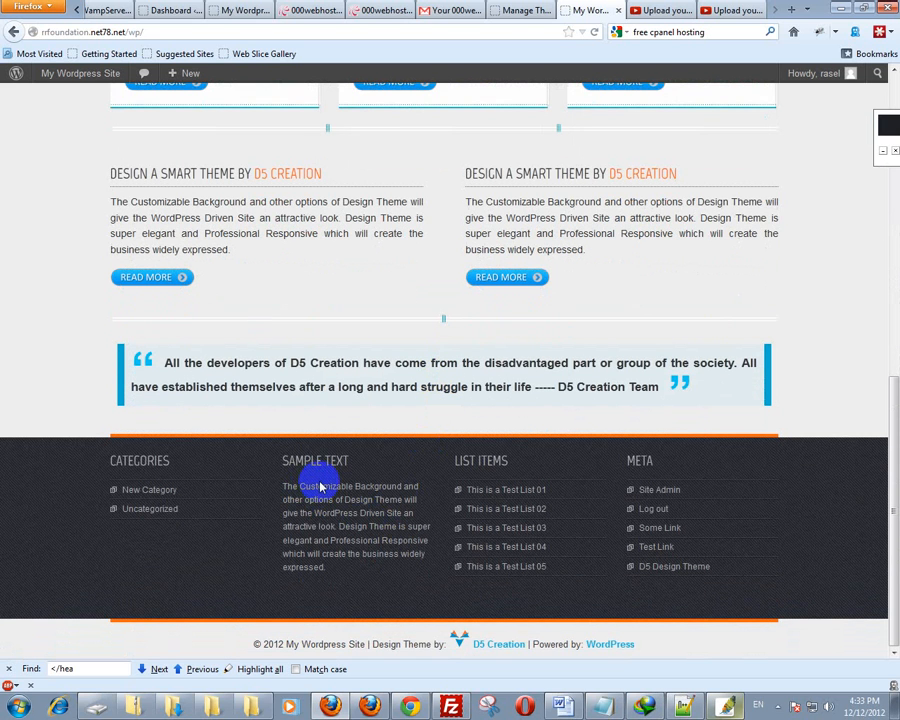
scroll(409, 472, up, 8)
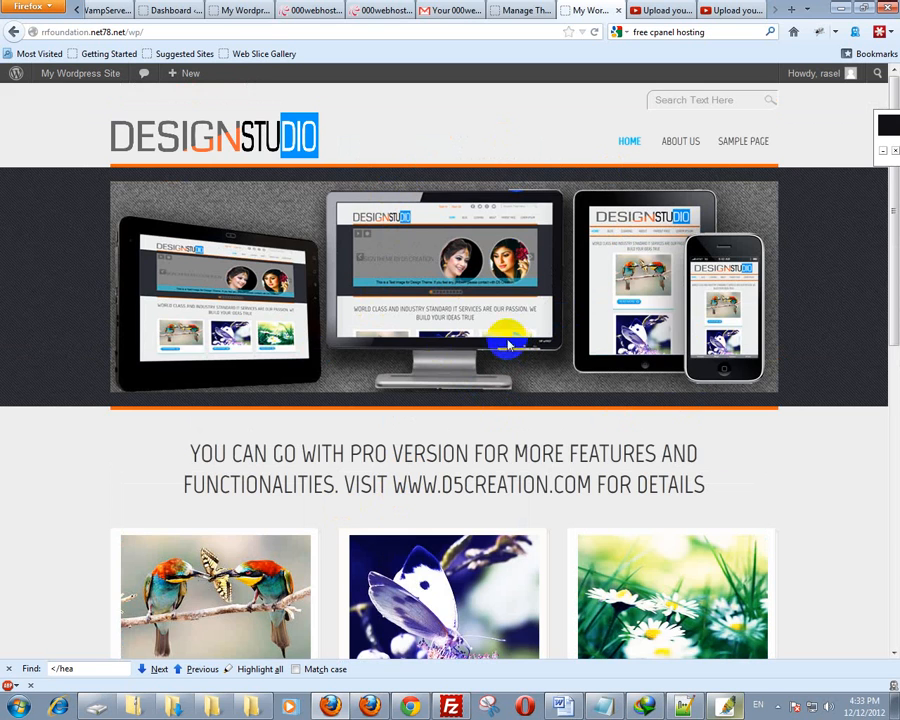
Compare the current theme's entry on the Manage Themes page with the live home page, including its footer columns
click(518, 10)
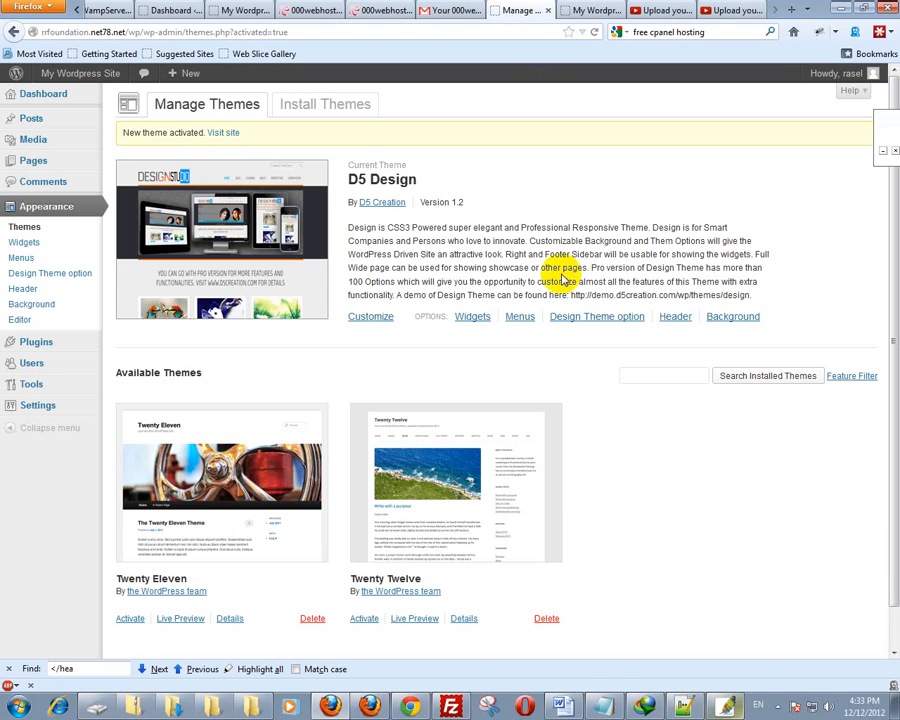
click(598, 10)
scroll(462, 442, down, 10)
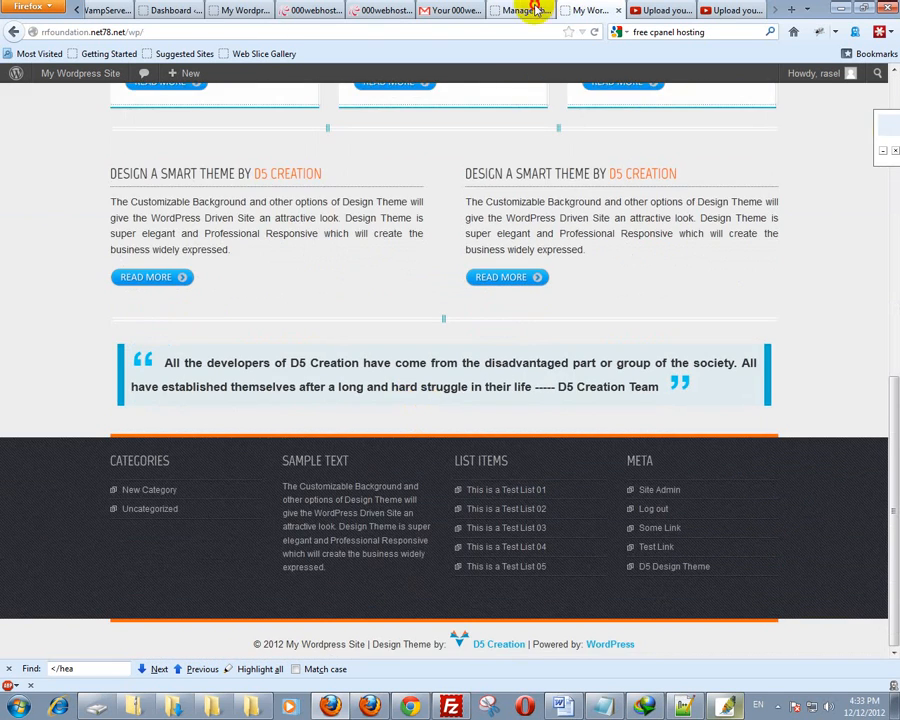
click(537, 9)
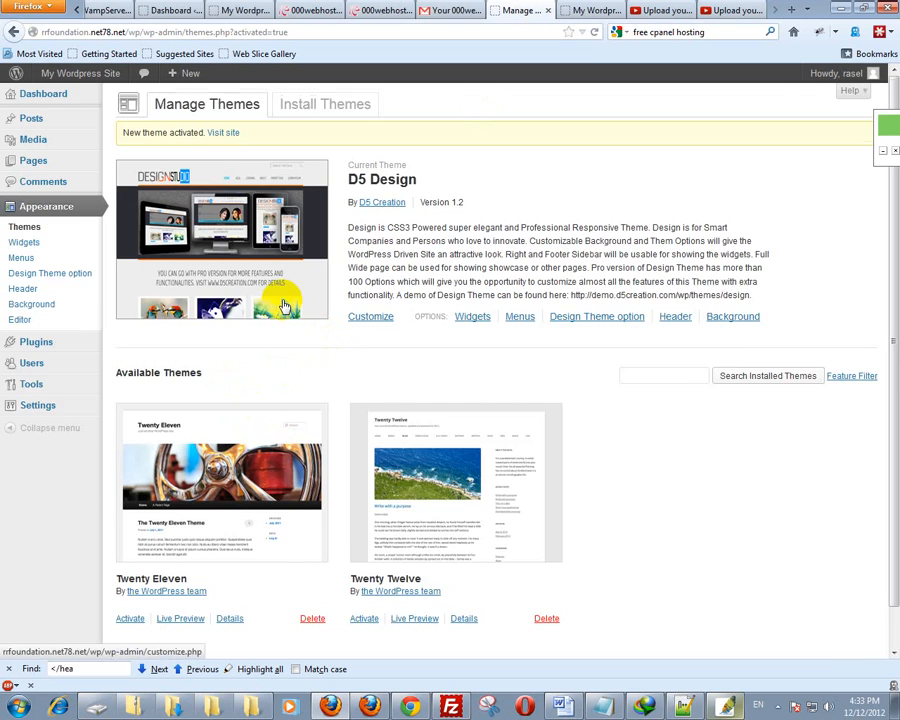
scroll(280, 300, down, 2)
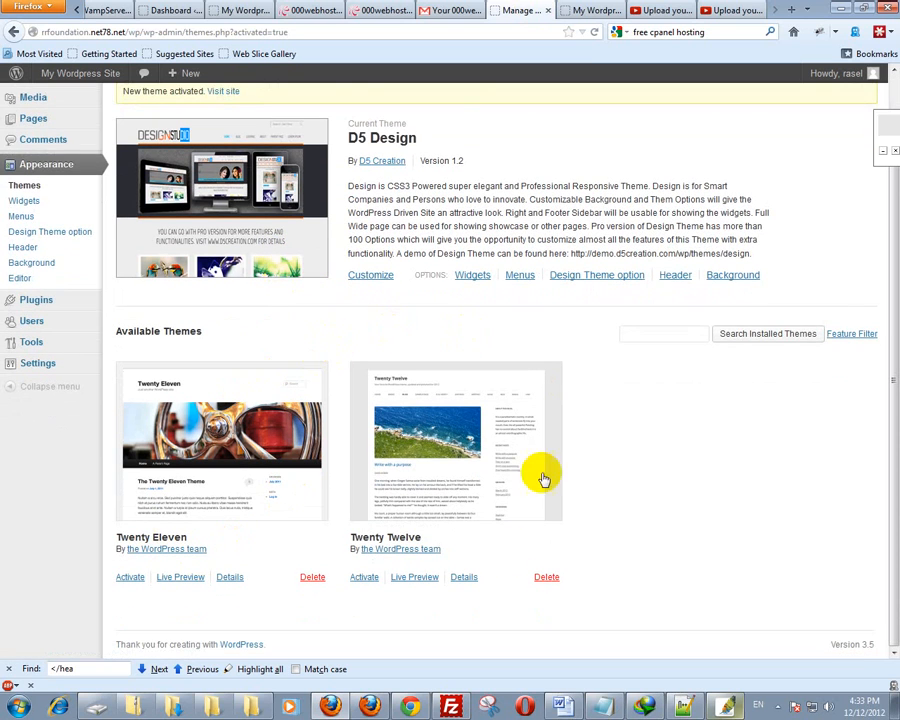
click(585, 11)
scroll(252, 345, up, 10)
scroll(200, 367, down, 3)
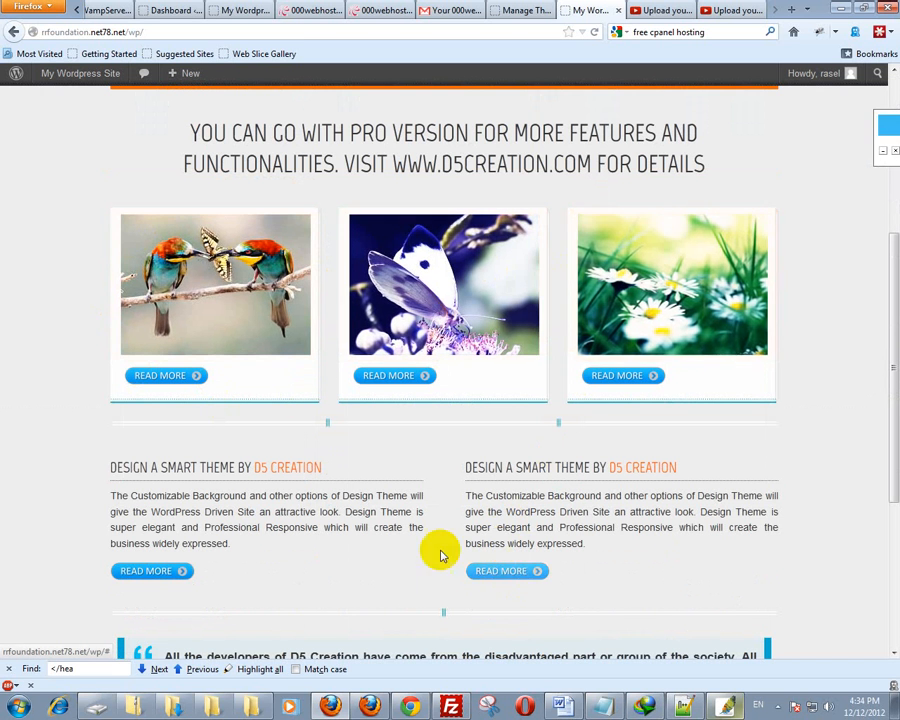
scroll(221, 474, down, 3)
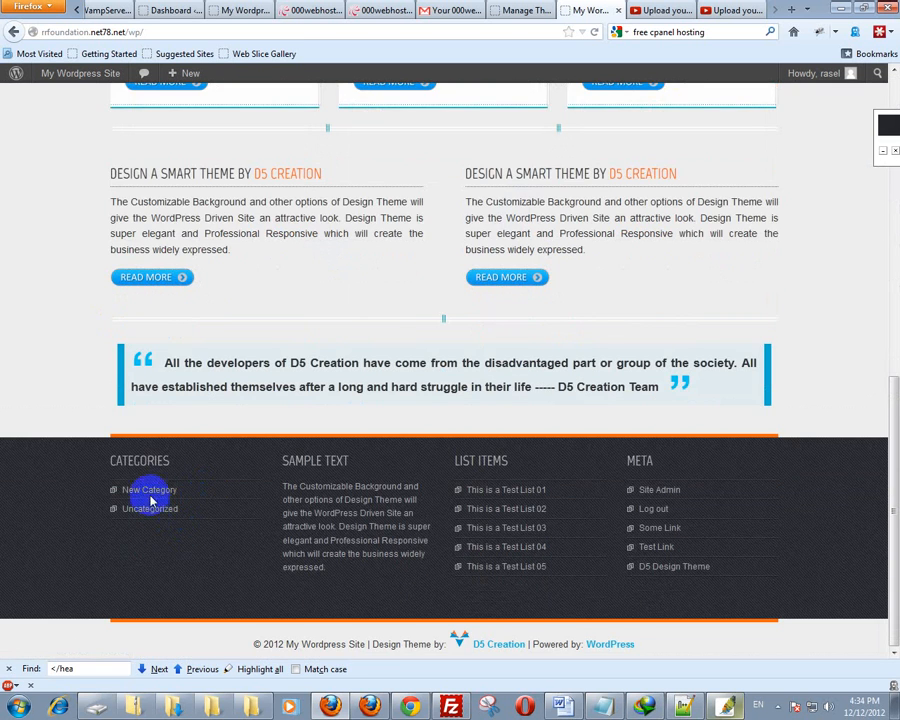
Return to the site administration and open the widget management page for the active theme
click(508, 12)
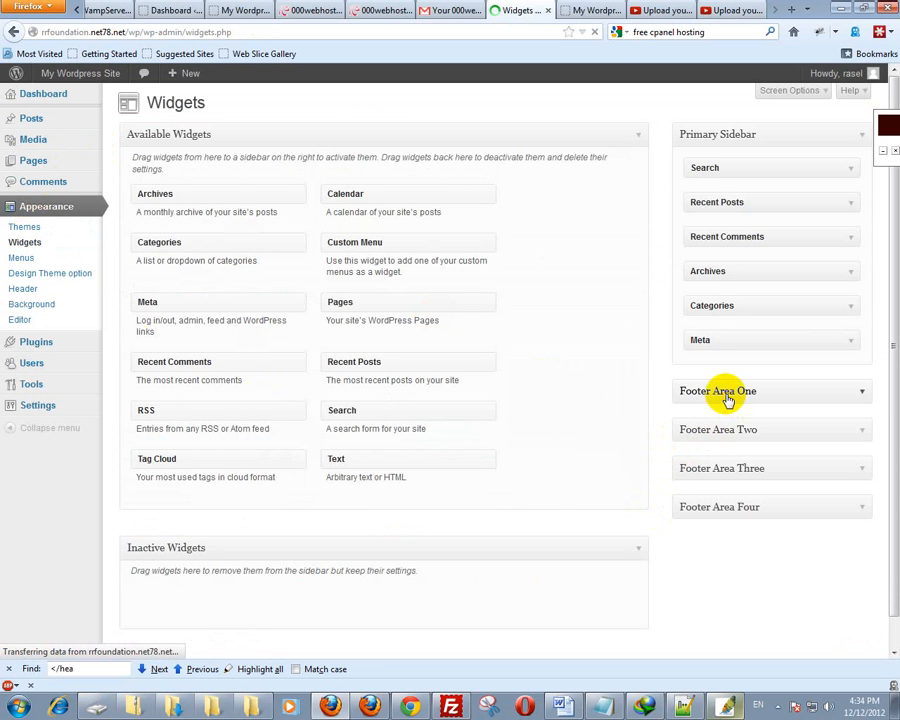
Check the footer columns on the live home page and expand Footer Areas One to Four on the Widgets page
click(585, 9)
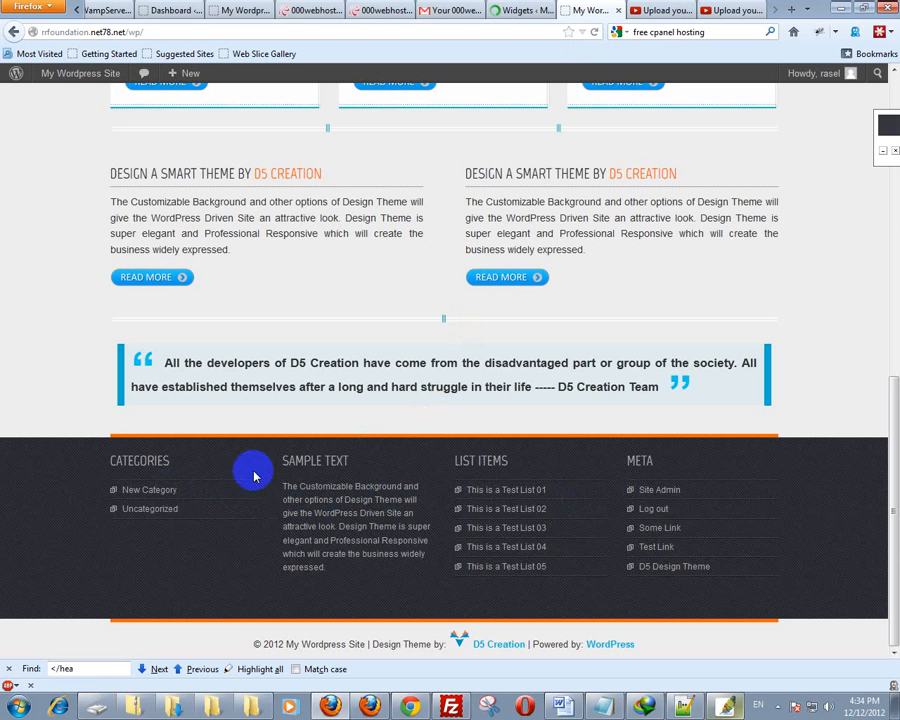
click(516, 10)
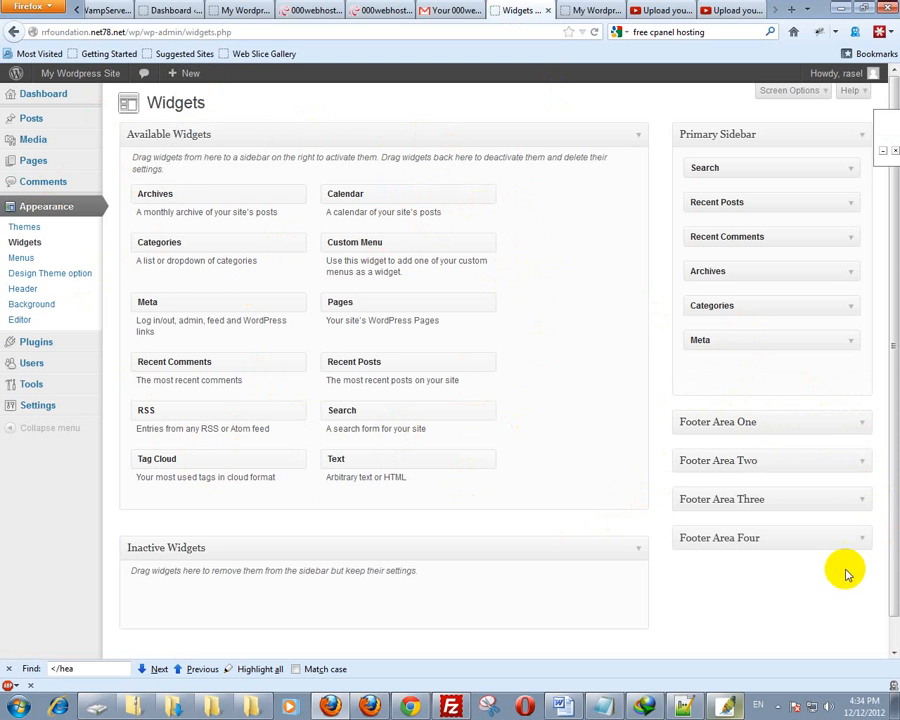
click(739, 425)
click(740, 509)
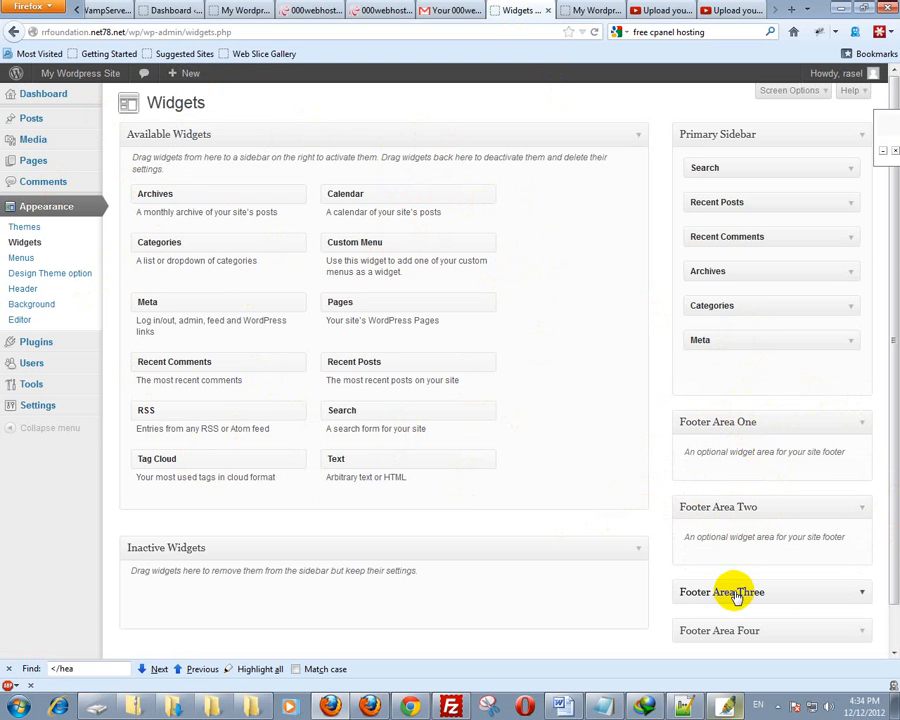
click(735, 592)
scroll(718, 572, down, 2)
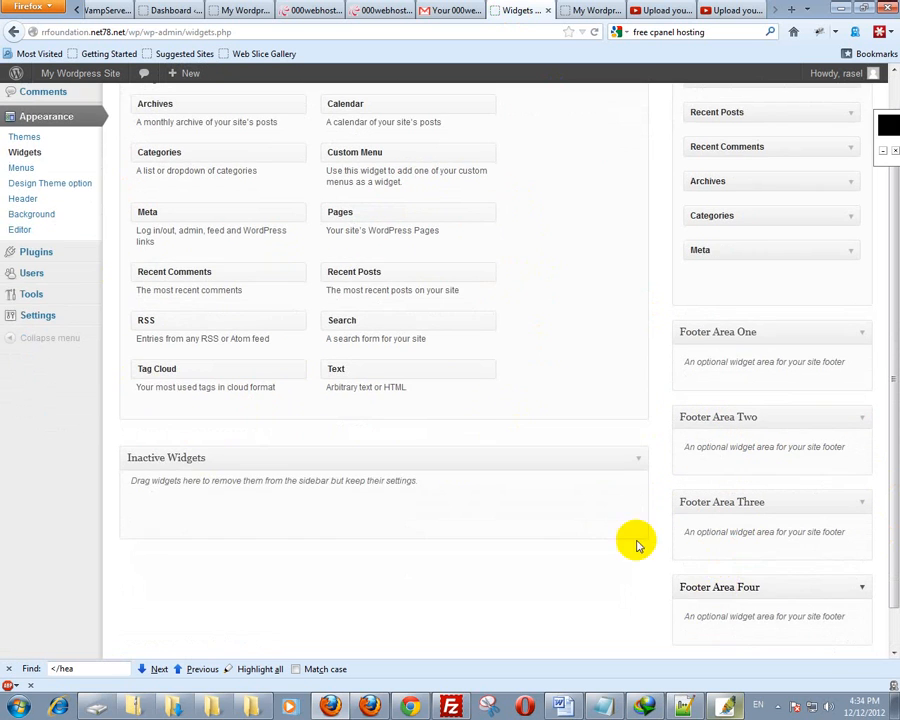
Add the Archives widget to Footer Area Two with the title "Archive" and save it
scroll(480, 410, up, 2)
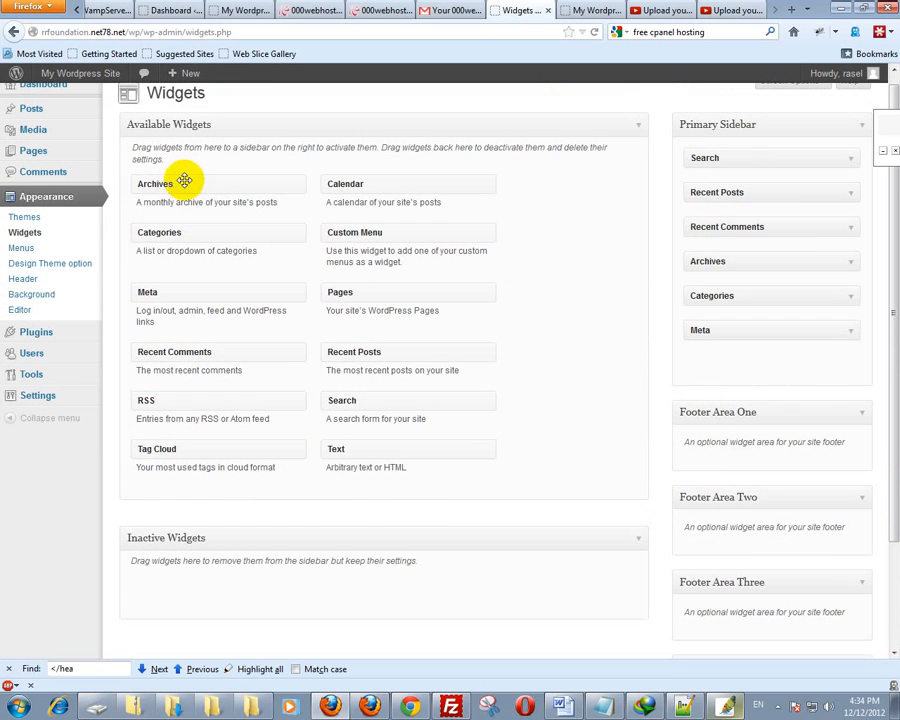
drag(182, 180, 717, 573)
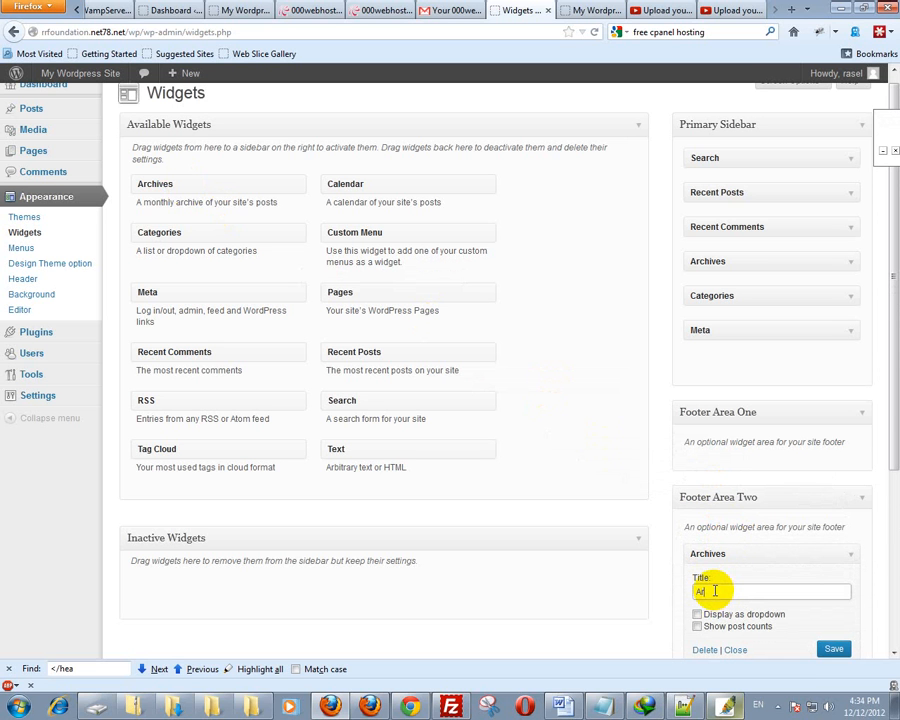
click(835, 650)
Compare the home page's Archive footer column with the saved widget and collapse the Archives widget's settings
click(590, 10)
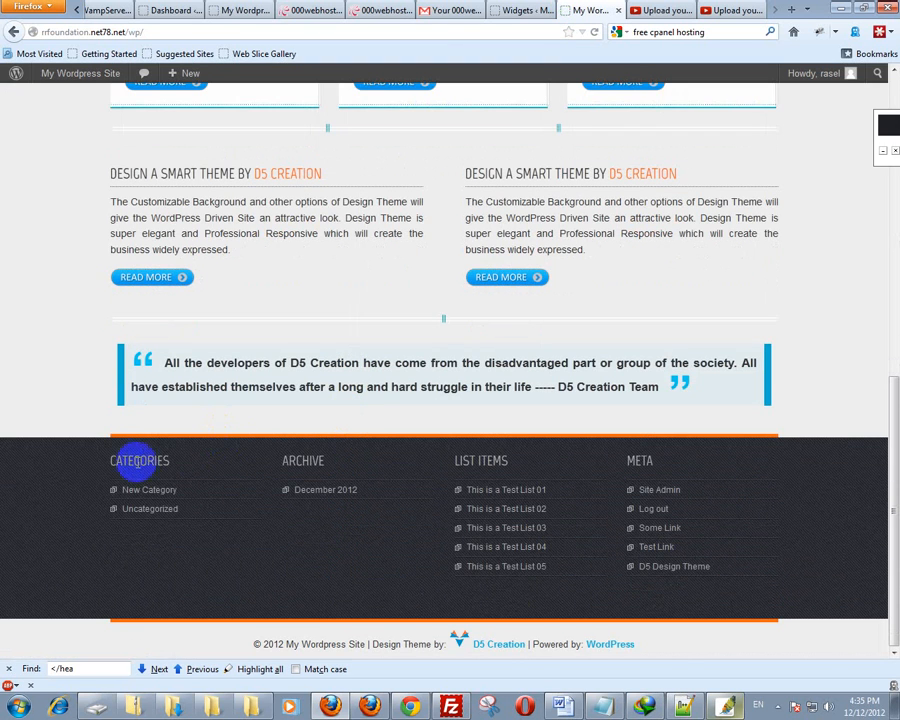
drag(284, 460, 367, 465)
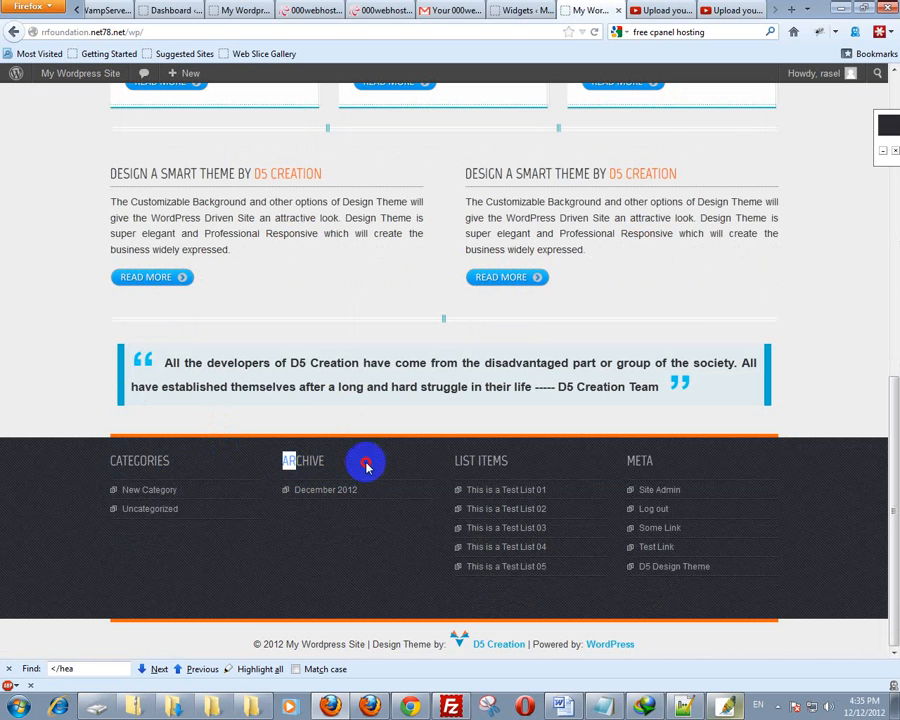
click(520, 10)
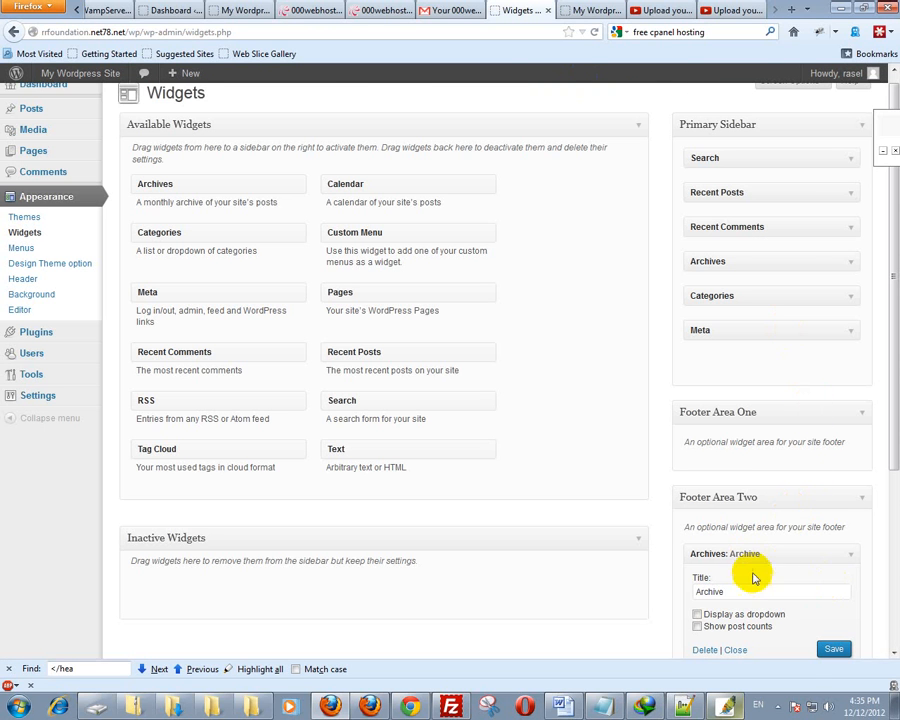
click(605, 10)
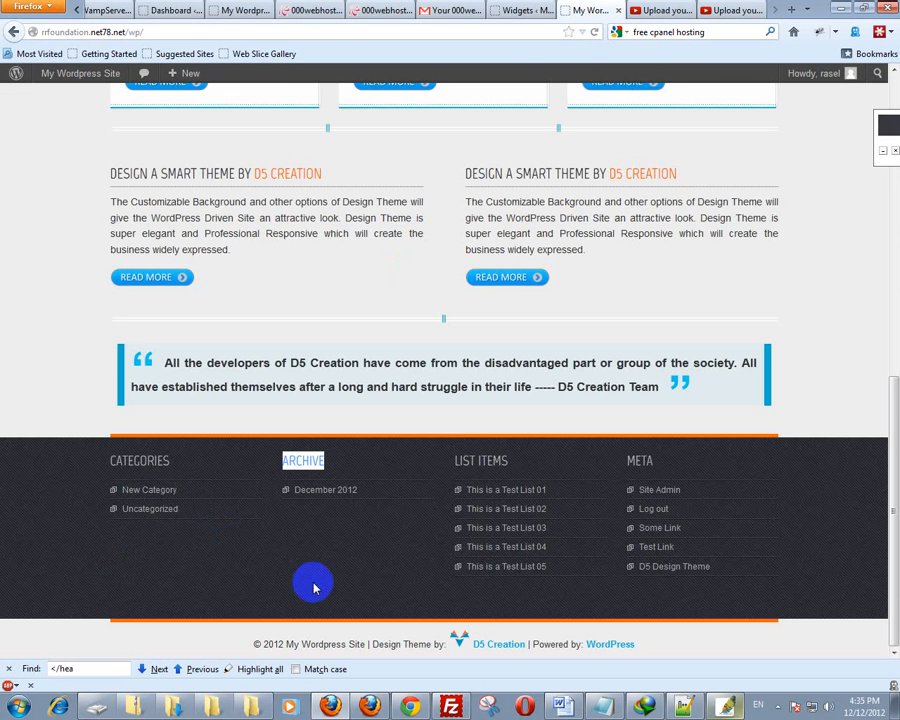
click(530, 10)
click(856, 554)
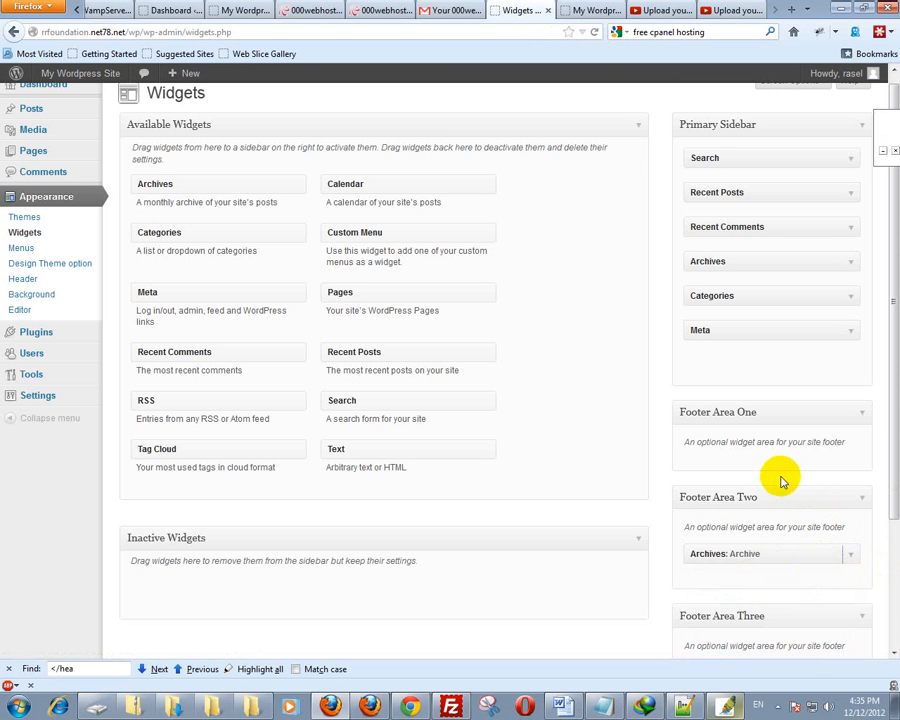
Open the Design Theme options and compare the Bottom Quotation text with the quotation on the live home page
click(585, 10)
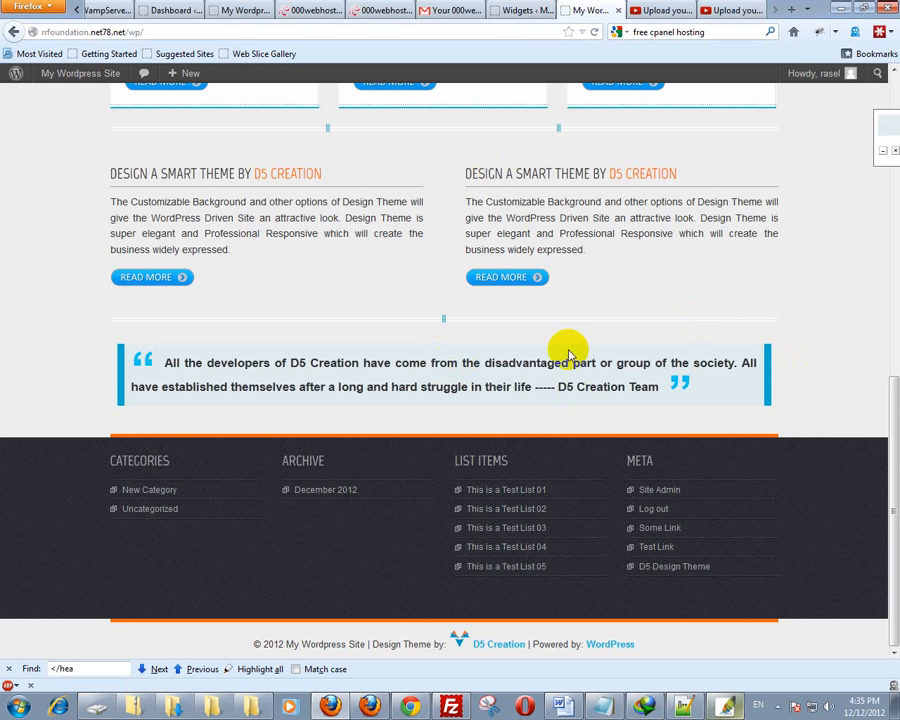
drag(538, 363, 619, 388)
click(518, 10)
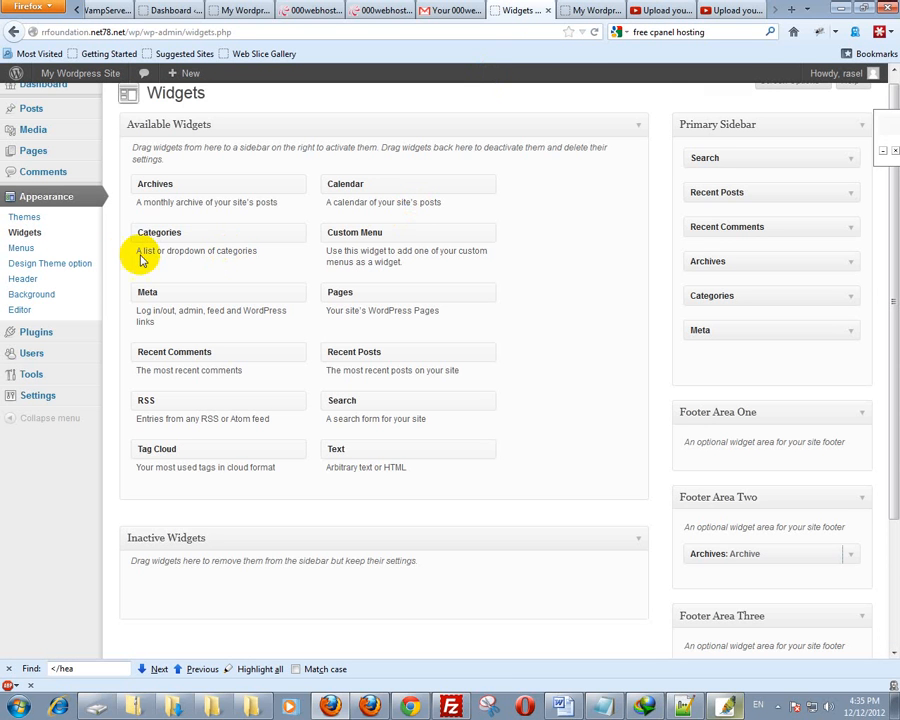
click(65, 263)
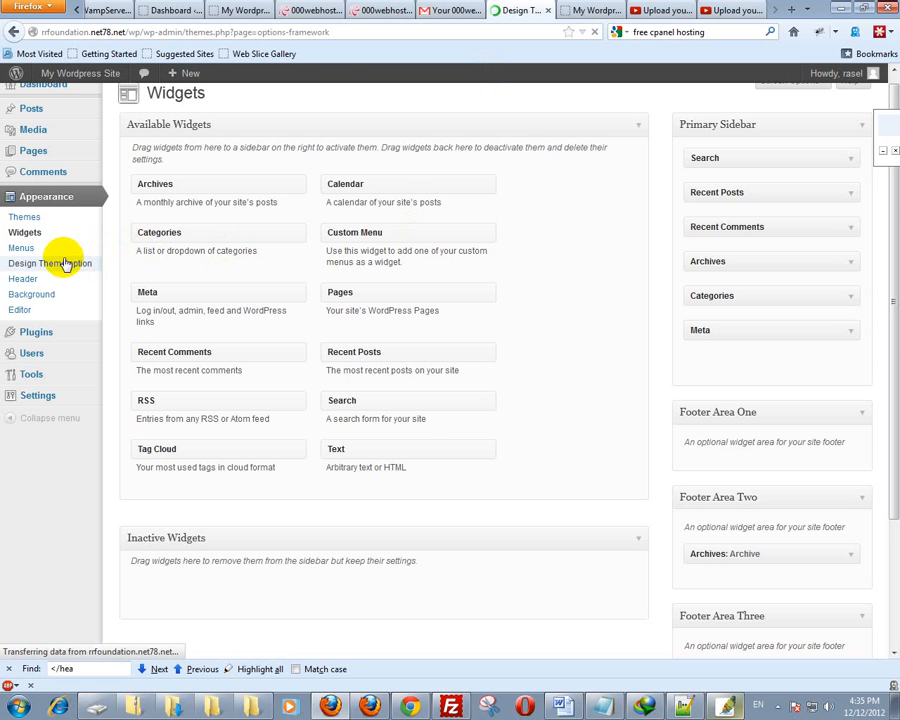
scroll(275, 300, down, 7)
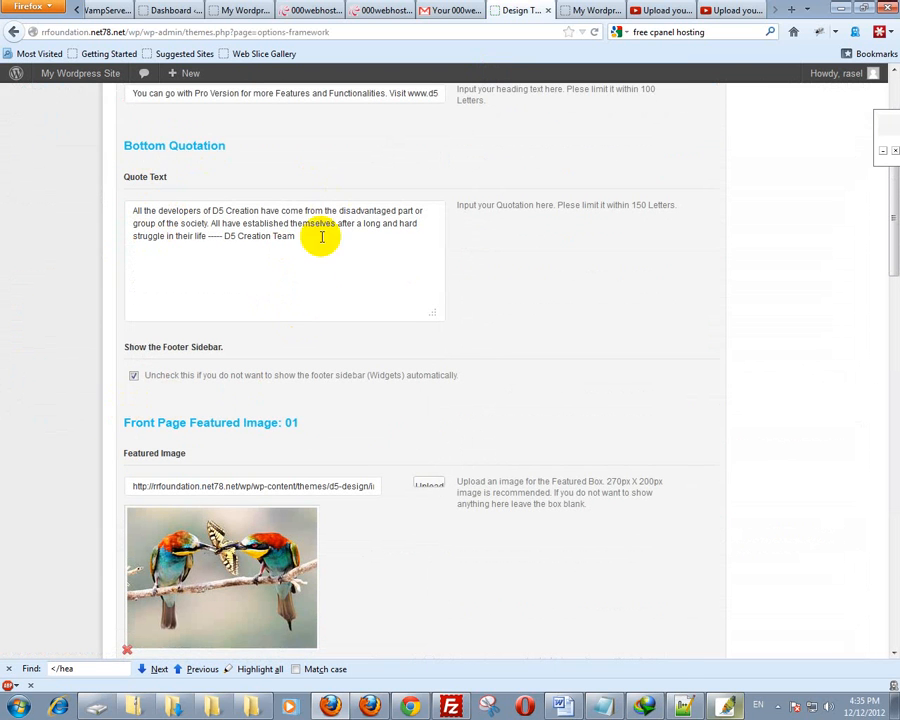
click(583, 10)
click(267, 374)
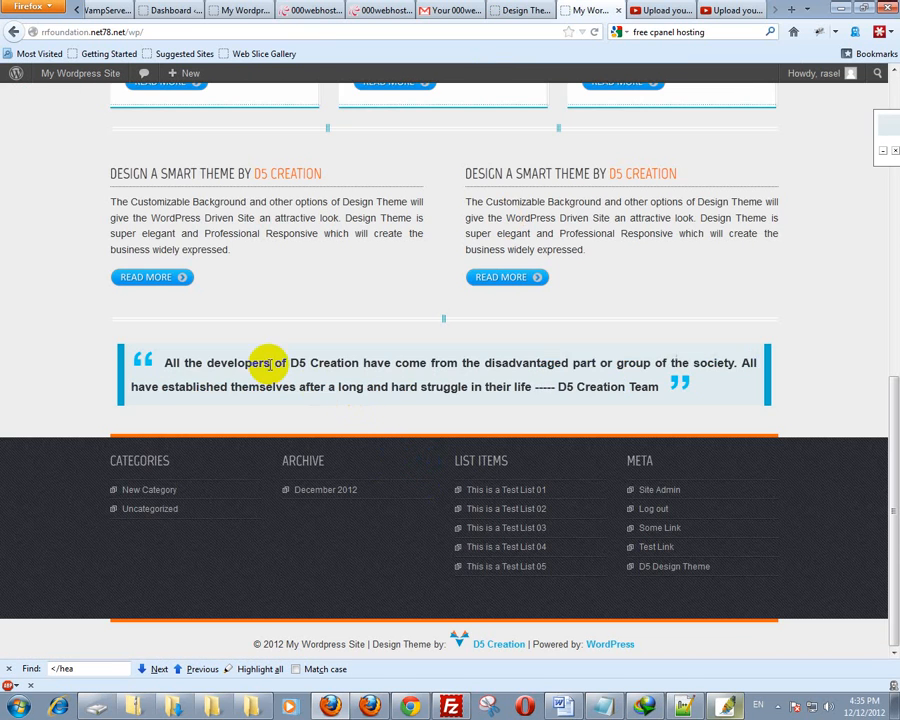
click(500, 10)
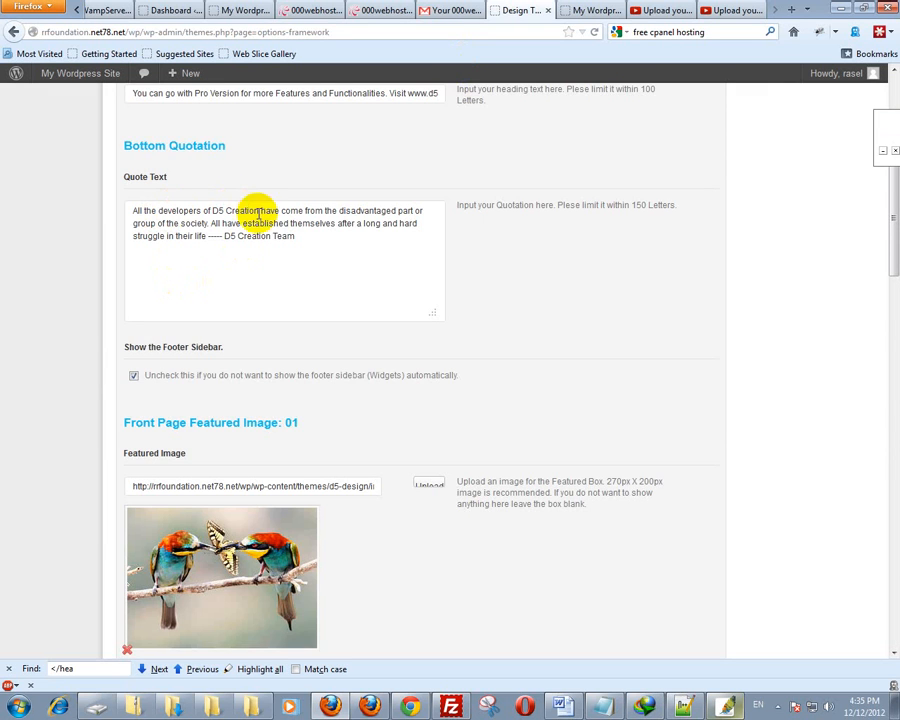
Examine the featured image, featured link, featured content and banner settings in the Design Theme options
scroll(112, 370, down, 5)
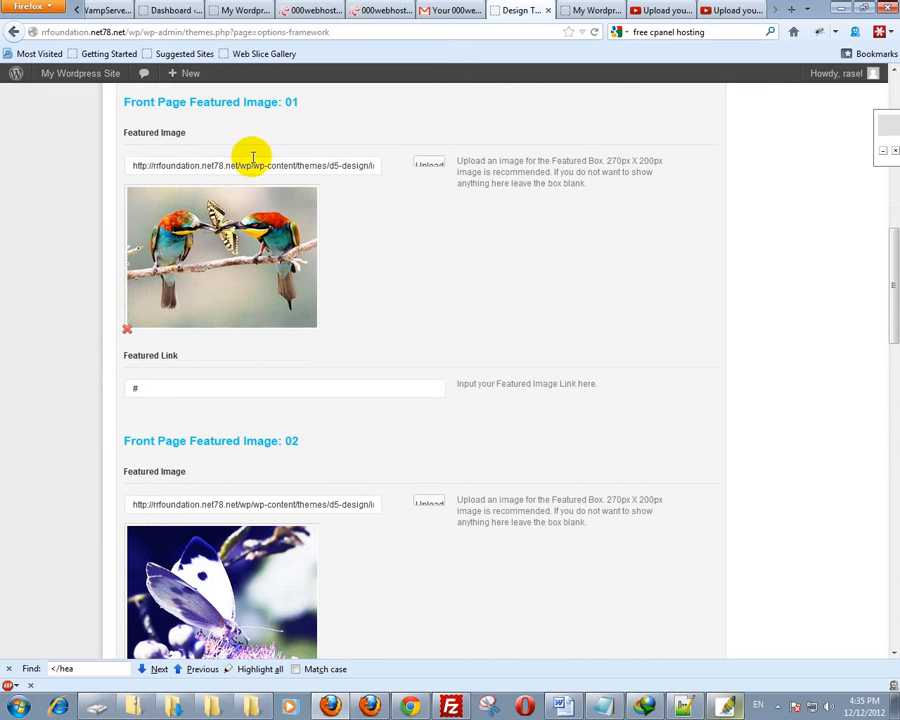
drag(137, 387, 112, 389)
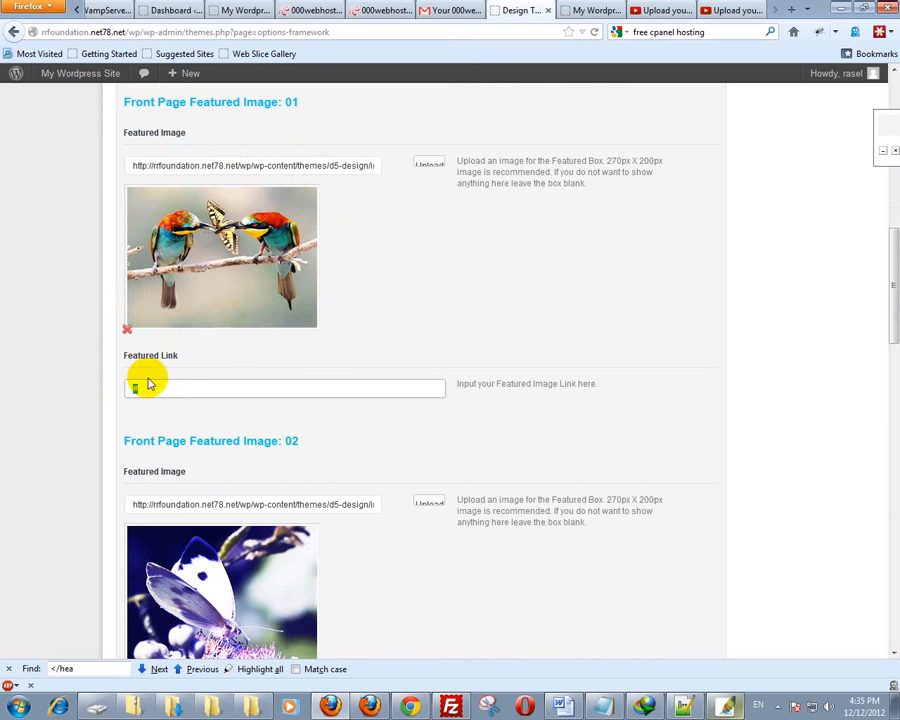
scroll(147, 383, down, 15)
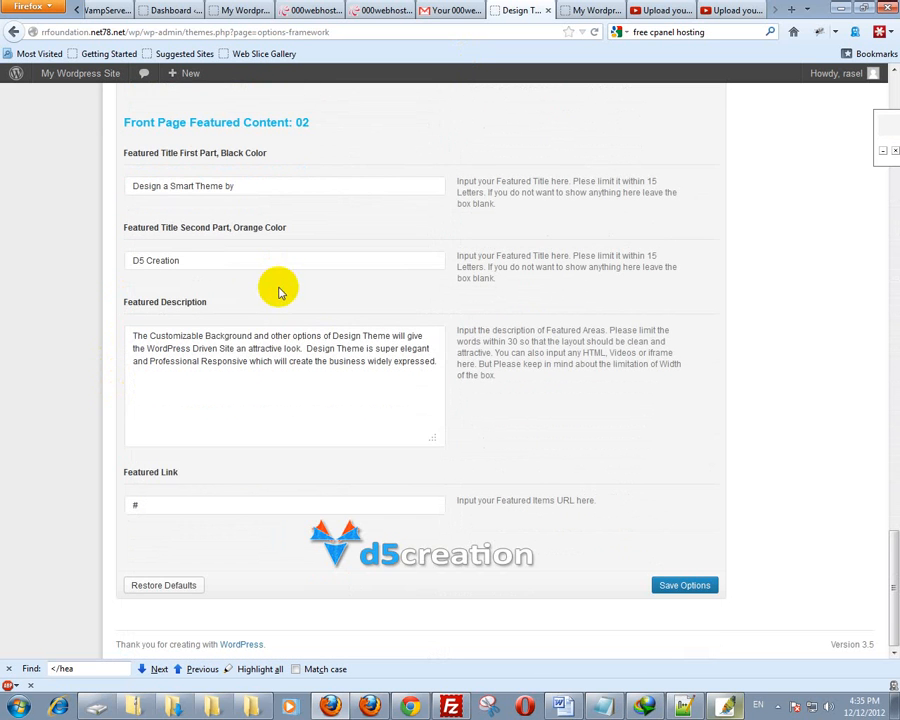
scroll(216, 440, up, 4)
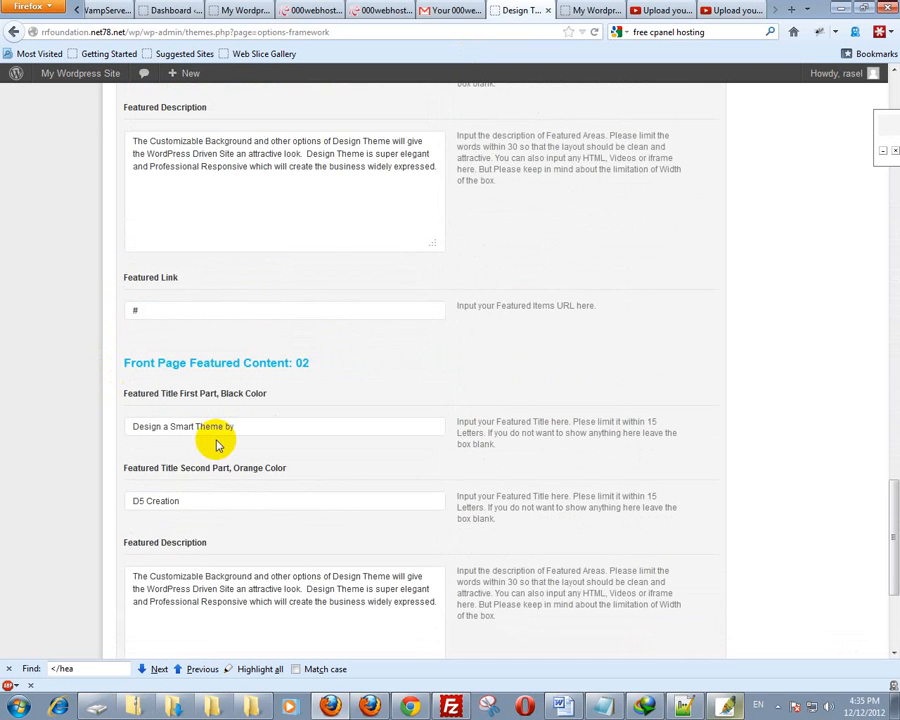
scroll(216, 445, up, 20)
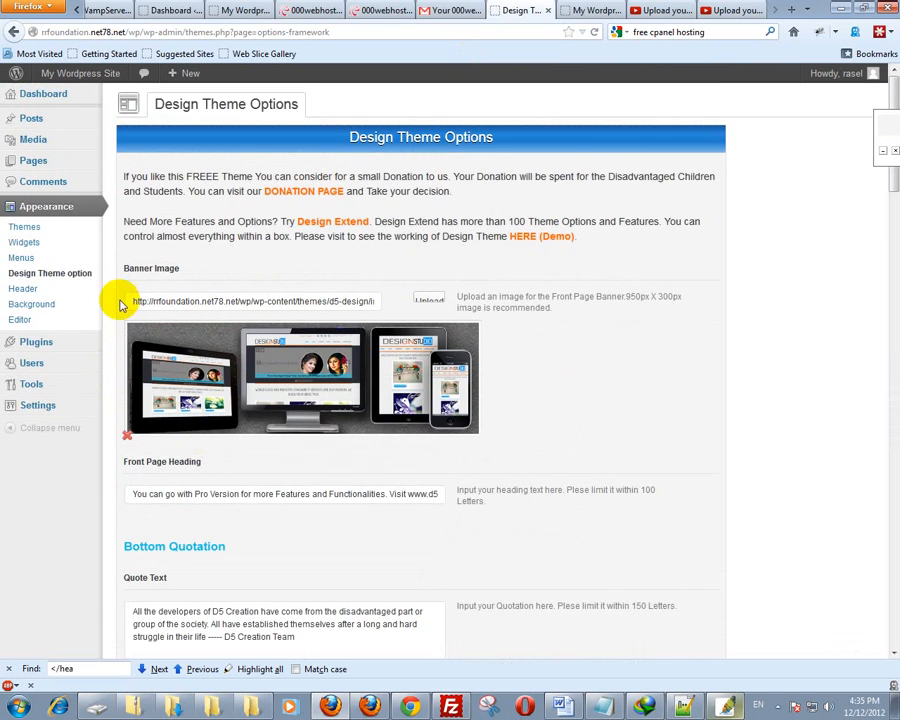
Compare the home page's featured blocks, heading and banner with the banner image setting in the Design Theme options
click(588, 10)
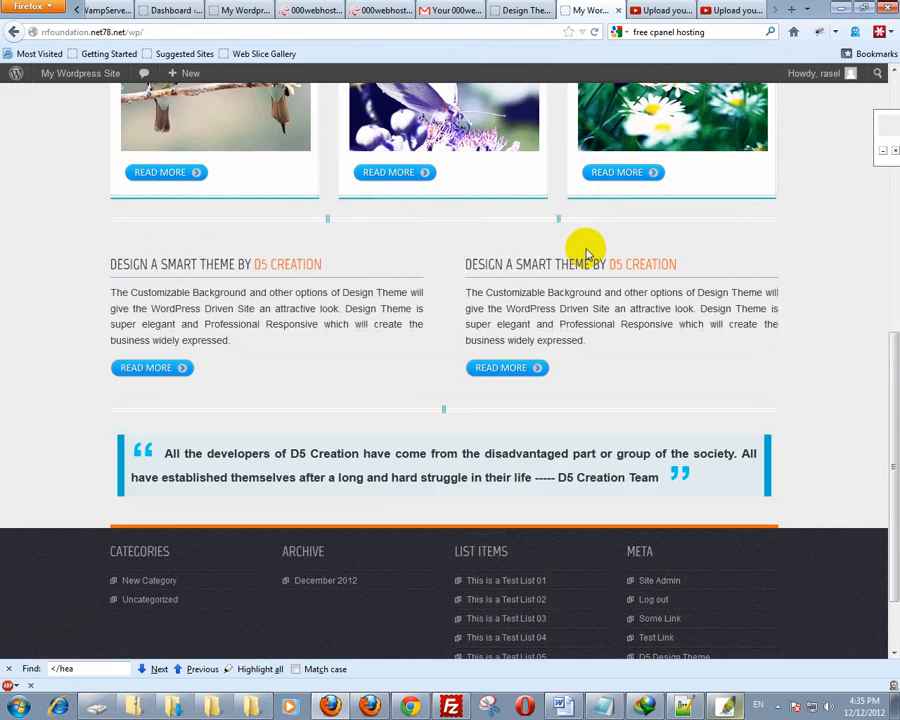
scroll(588, 252, up, 15)
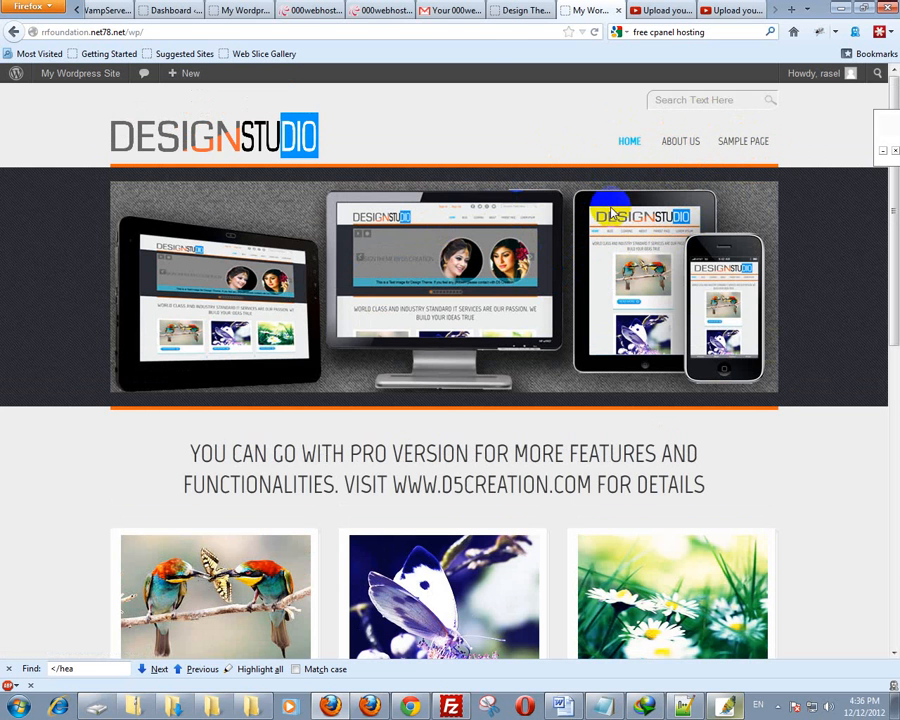
click(505, 12)
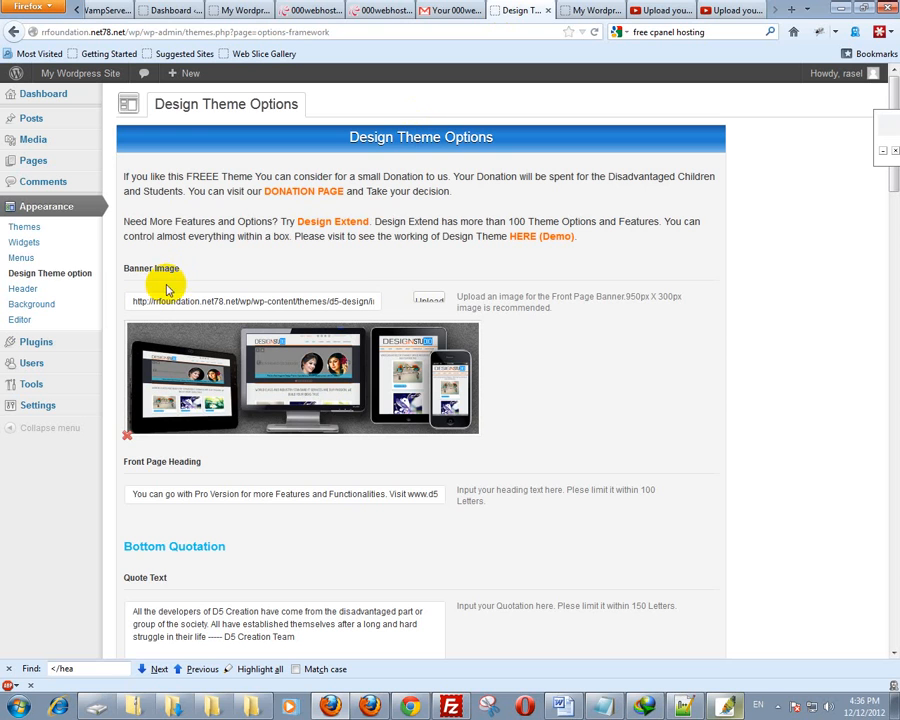
Create a new custom navigation menu named "Home Menu"
click(21, 258)
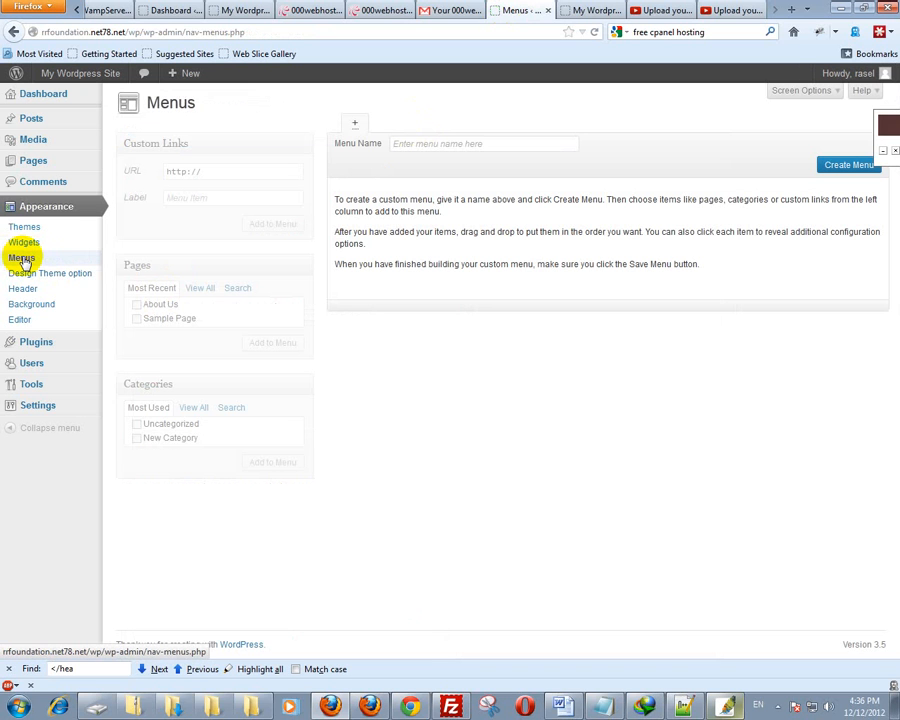
click(406, 144)
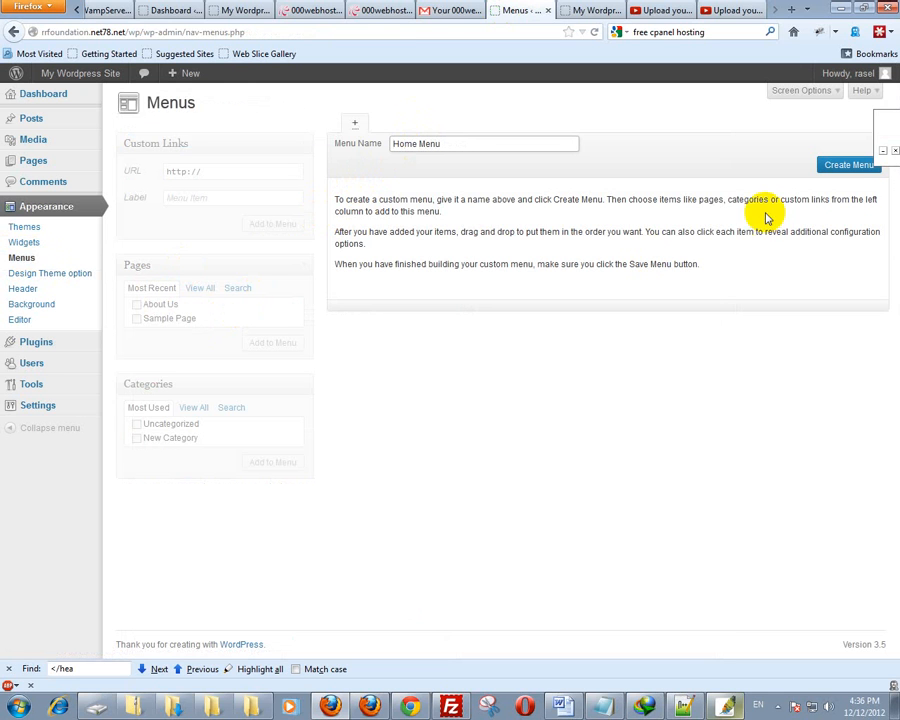
click(851, 168)
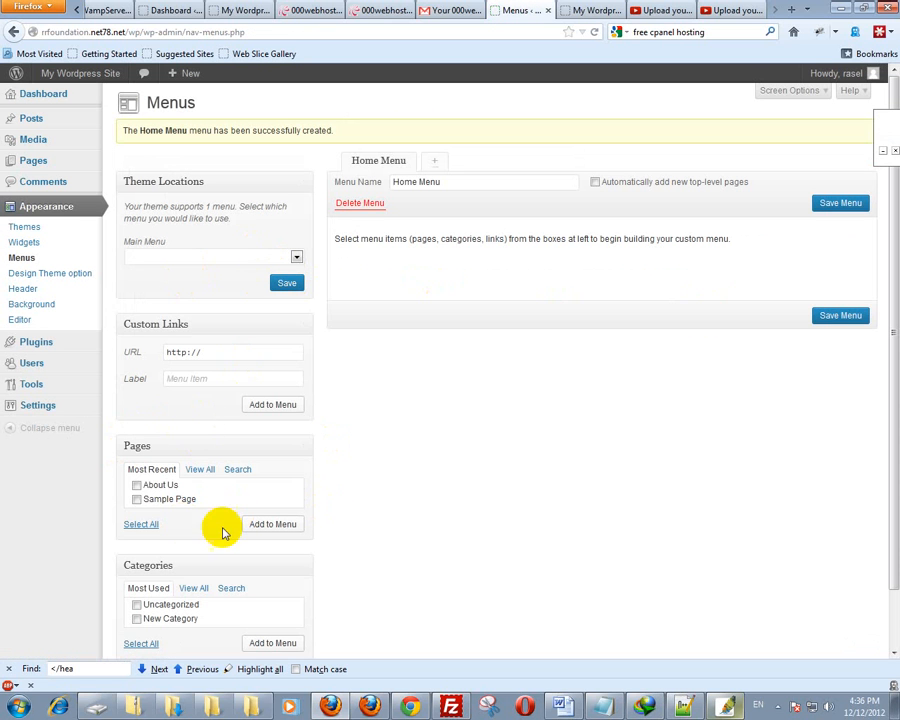
Add the About Us and Sample Page pages and the Uncategorized and New Category categories to Home Menu
click(157, 500)
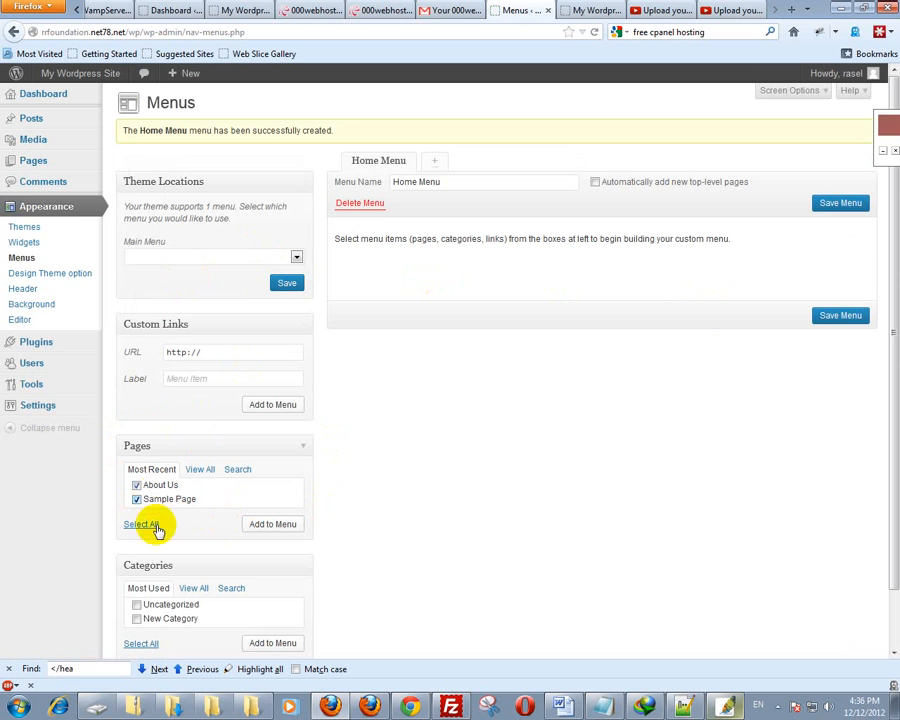
click(265, 525)
scroll(301, 568, down, 1)
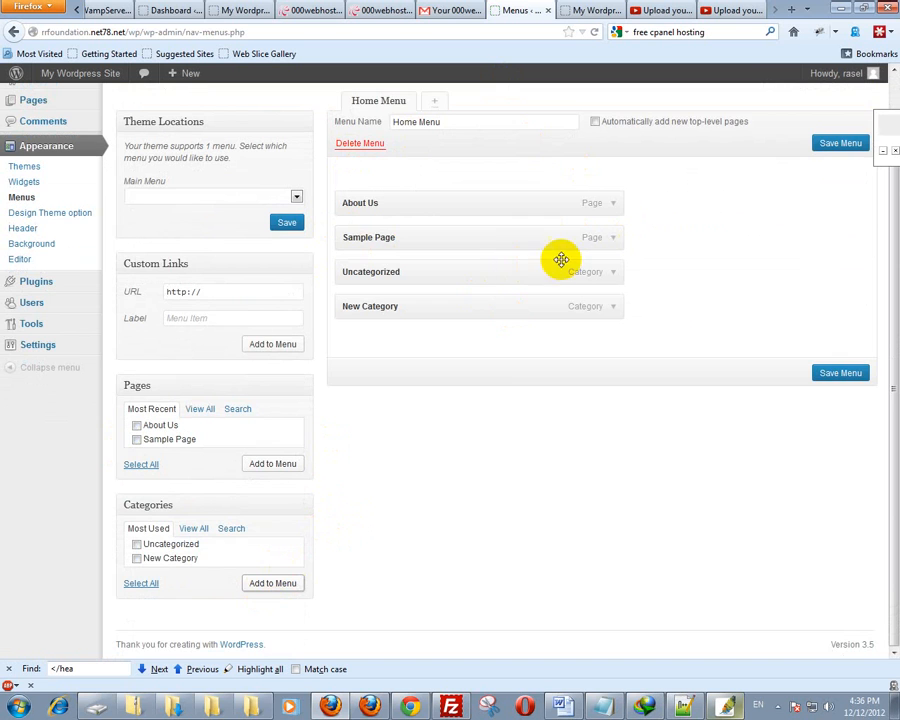
scroll(180, 324, up, 1)
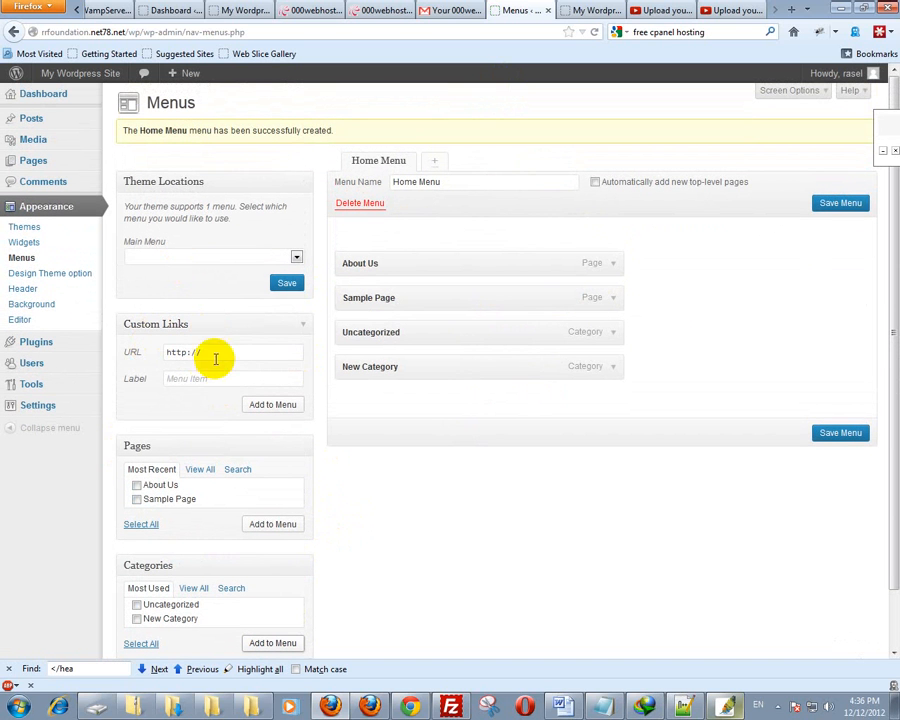
Add custom links labelled "Important Site" and "Prothom Alo" to Home Menu, nesting Prothom Alo under Important Site
drag(214, 352, 108, 358)
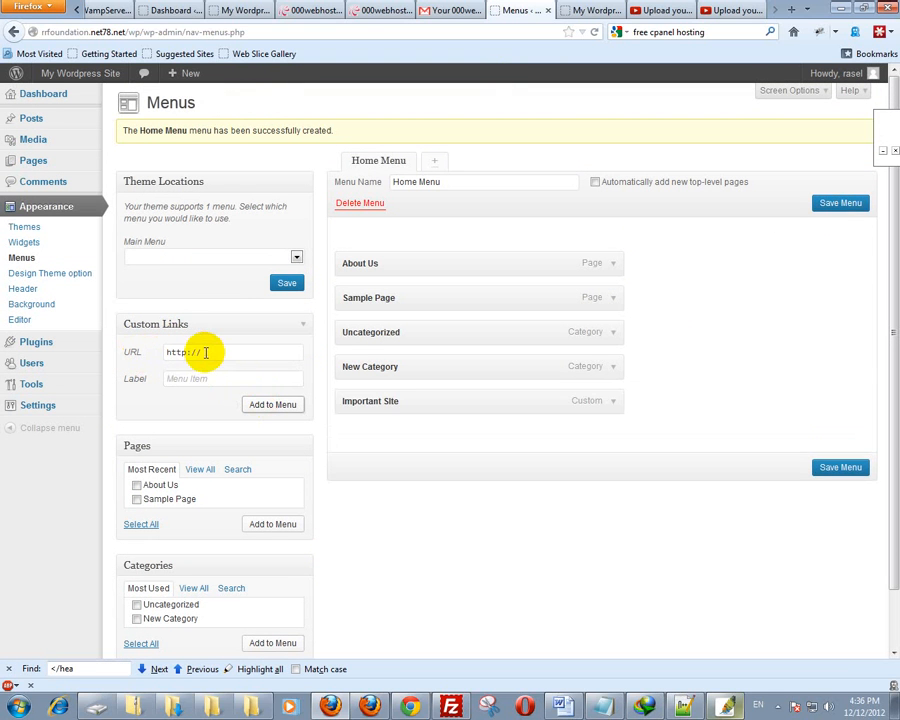
click(131, 352)
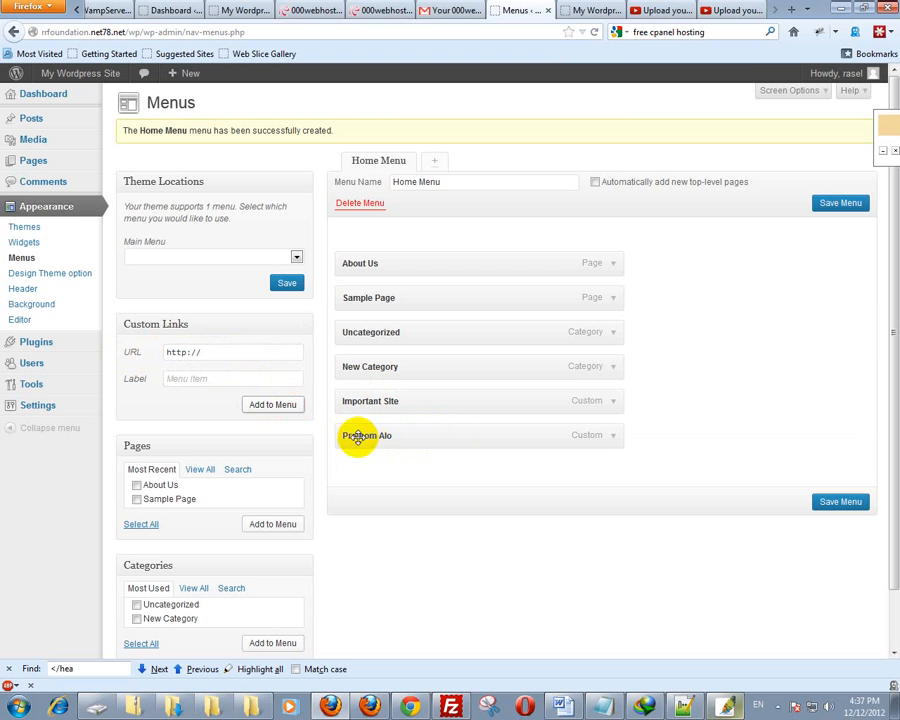
drag(358, 438, 386, 436)
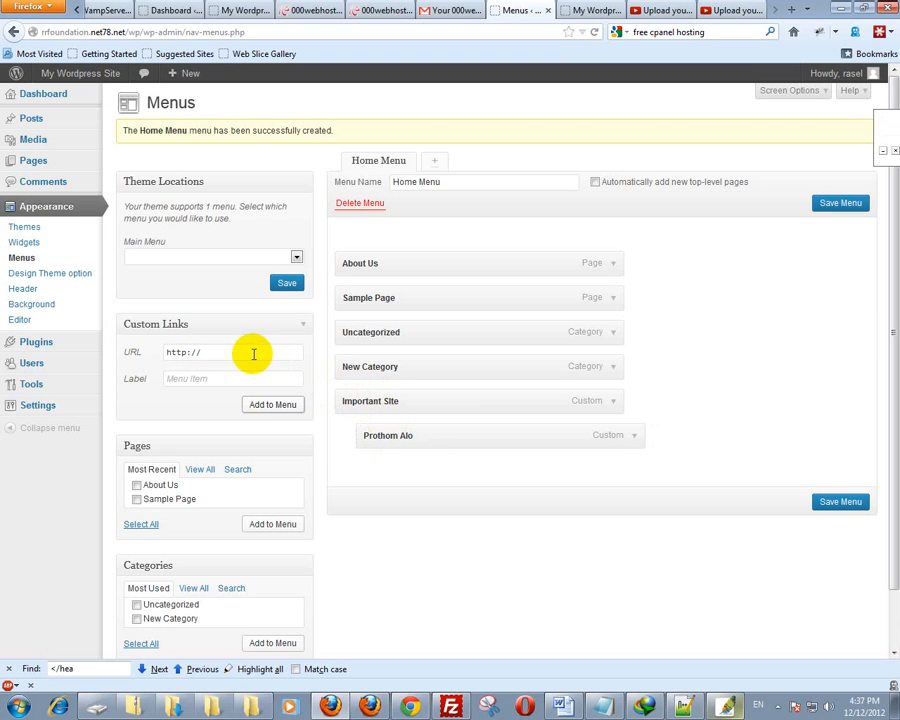
drag(253, 354, 133, 350)
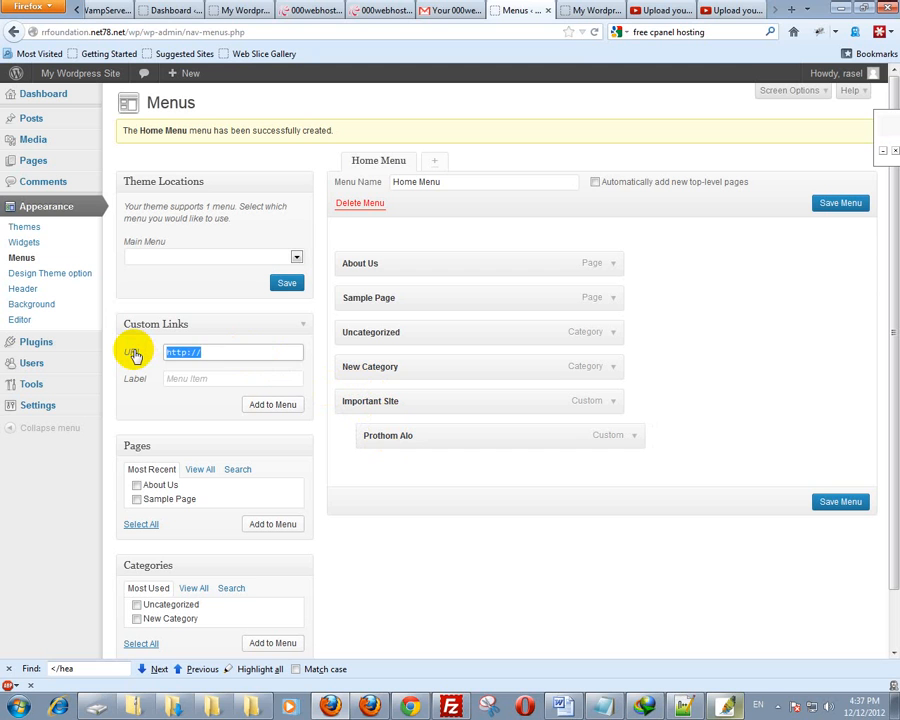
text(#)
key(End)
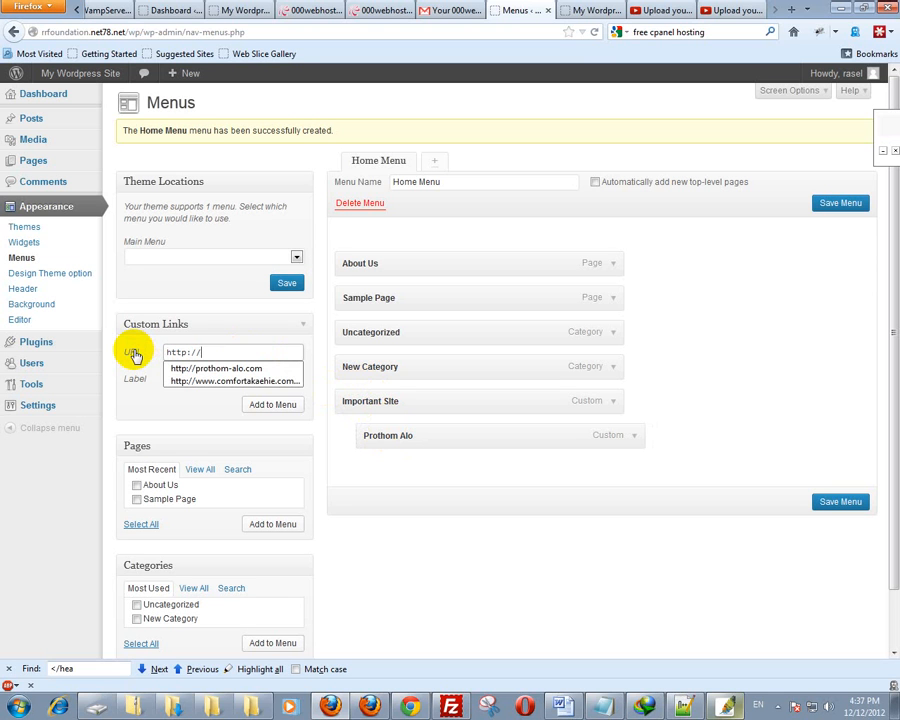
text(rrfoundation.net)
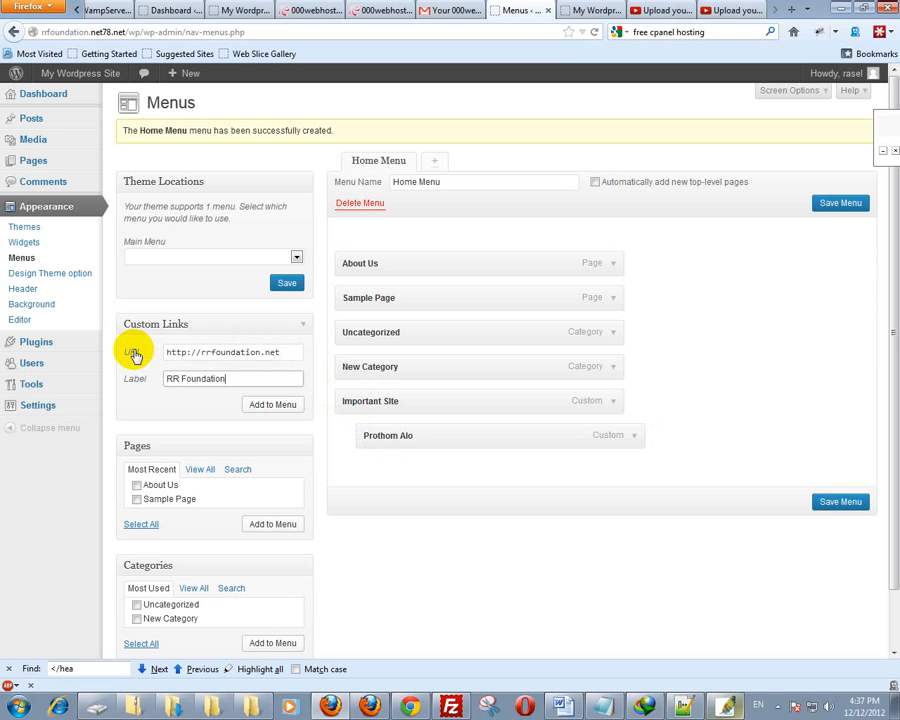
click(287, 409)
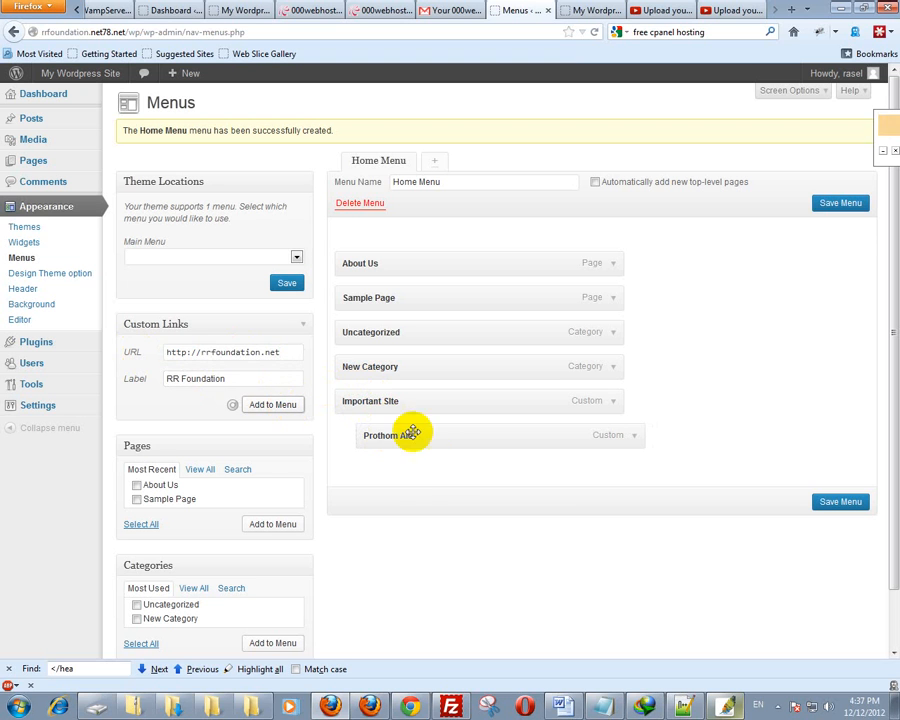
drag(363, 474, 404, 472)
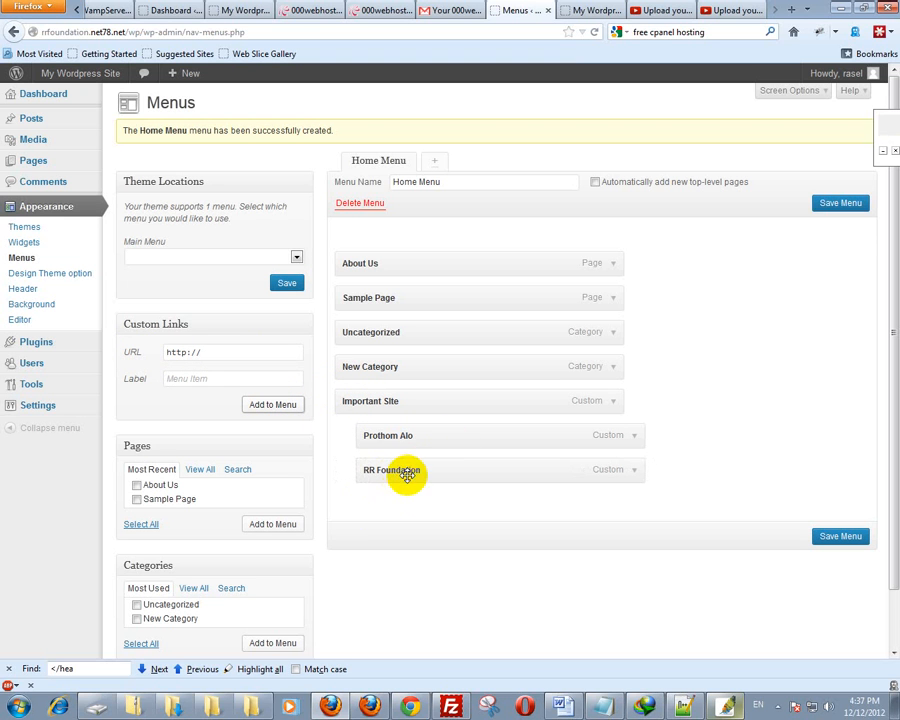
Assign Home Menu to the theme's Main Menu location and save the menu
click(172, 257)
click(166, 281)
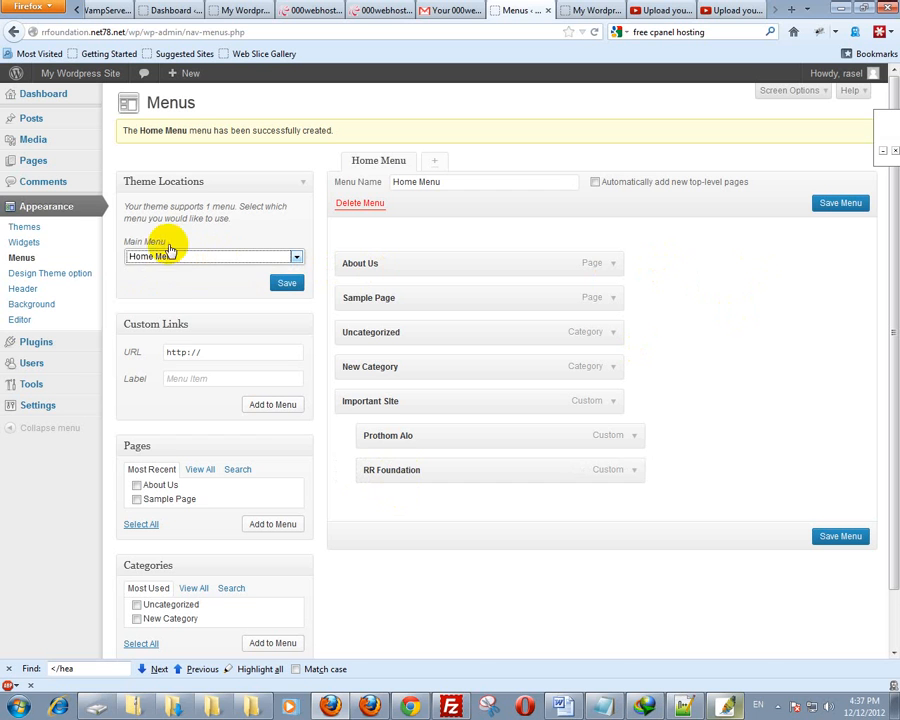
click(585, 10)
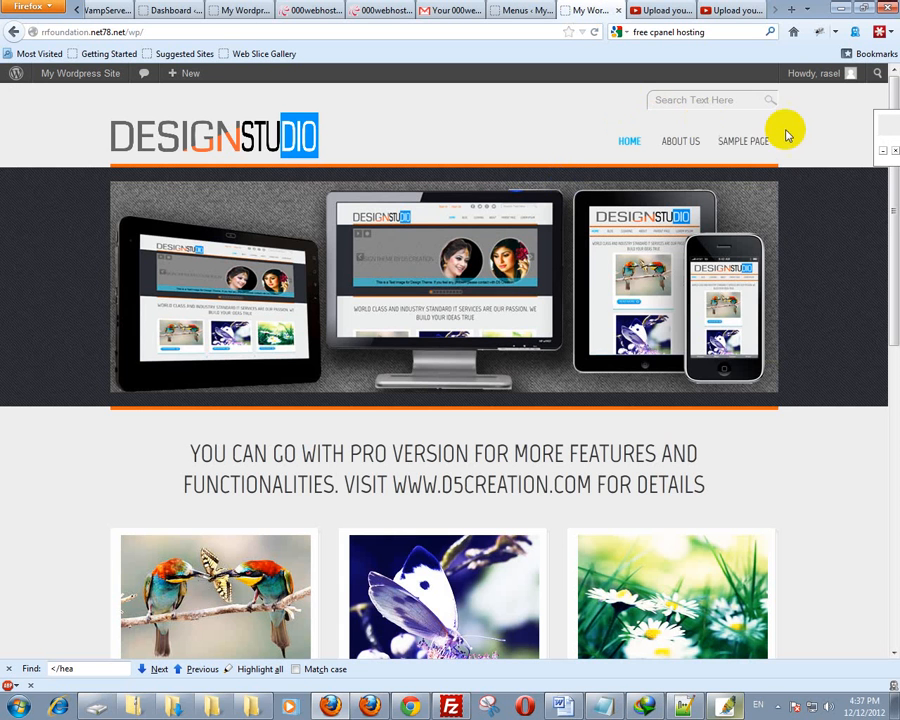
click(530, 10)
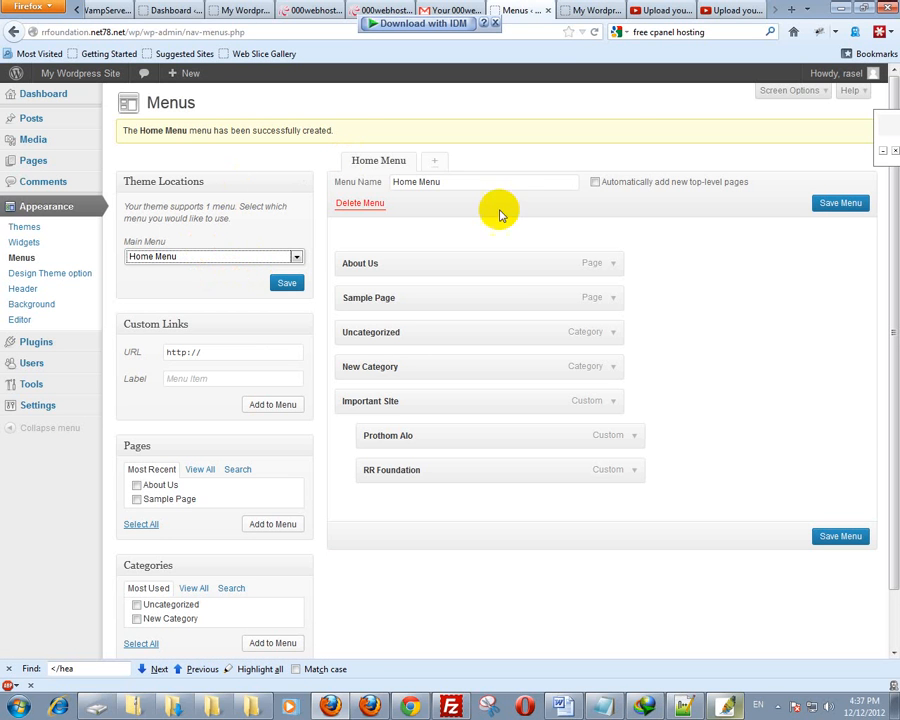
click(835, 203)
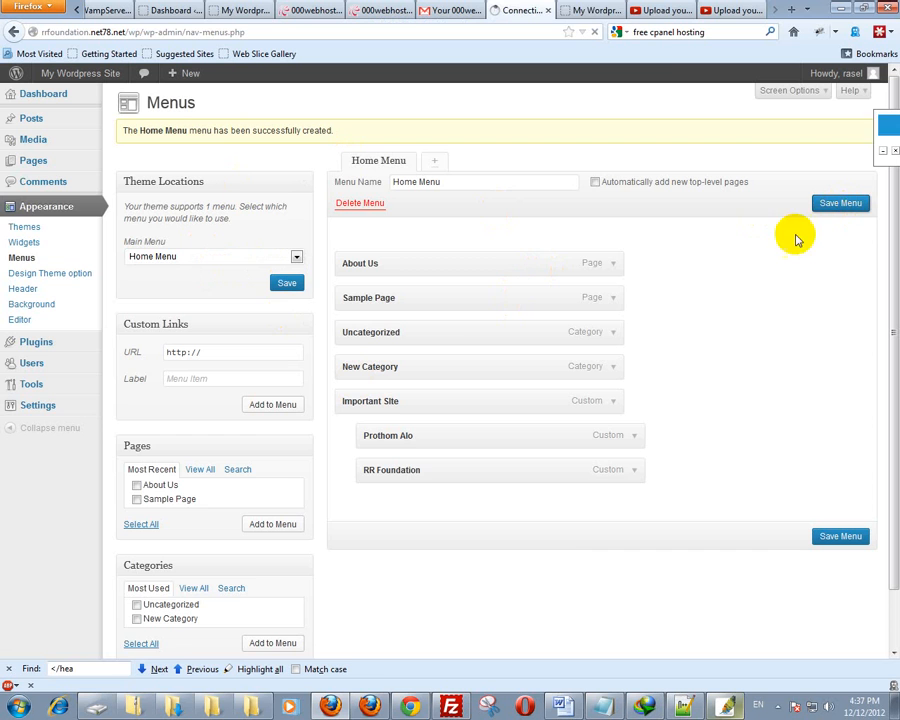
Reload the site's home page and check the new navigation menu, including the Important Site submenu
click(590, 9)
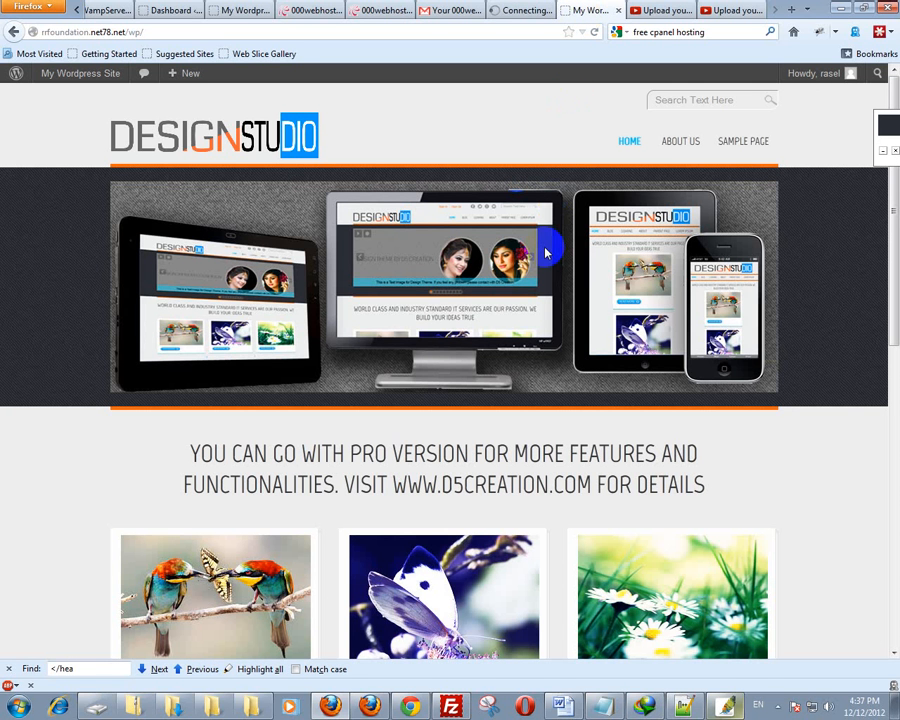
key(F5)
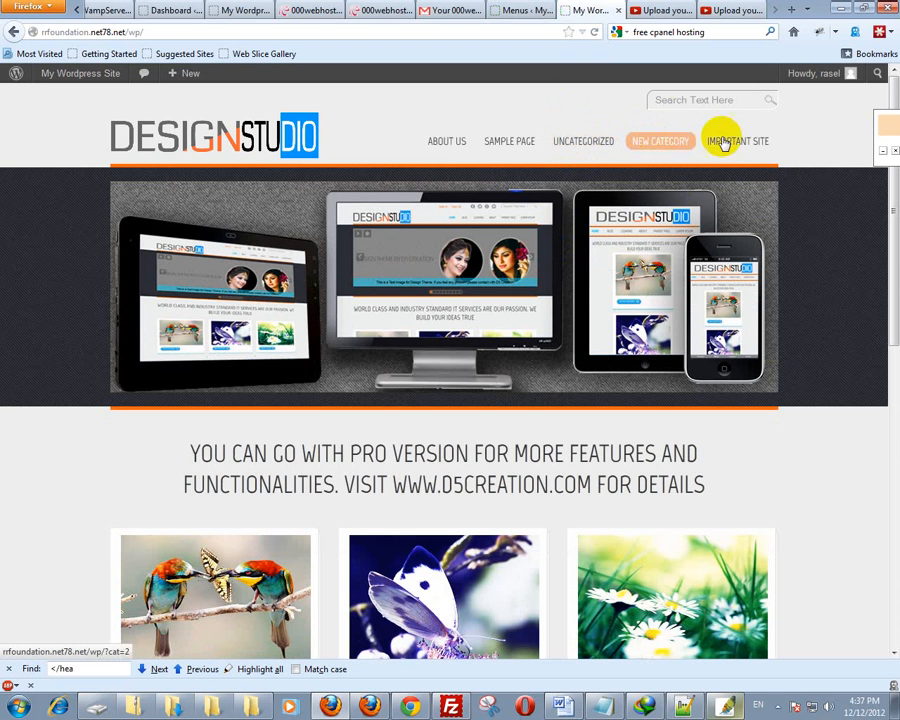
mouse_move(731, 143)
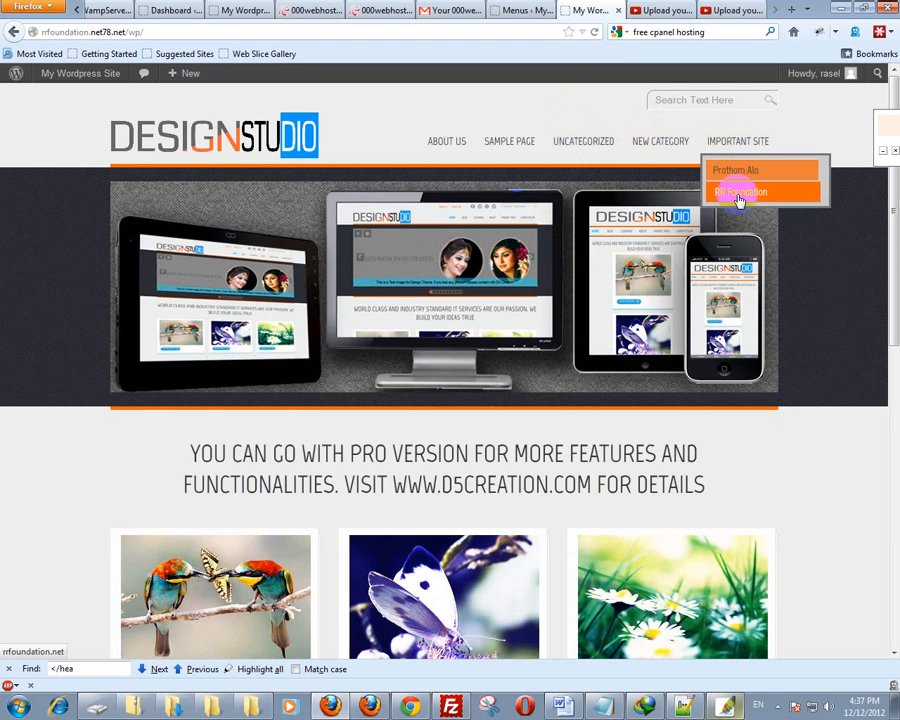
click(725, 141)
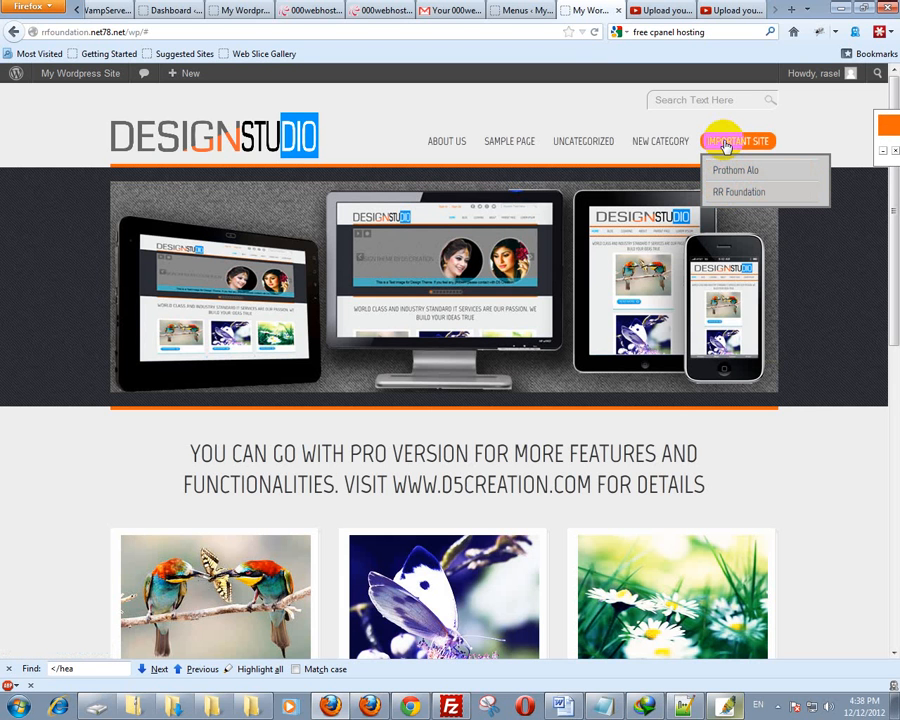
Enable the Link Target and CSS Classes advanced menu properties and expand the About Us menu item's settings
click(516, 10)
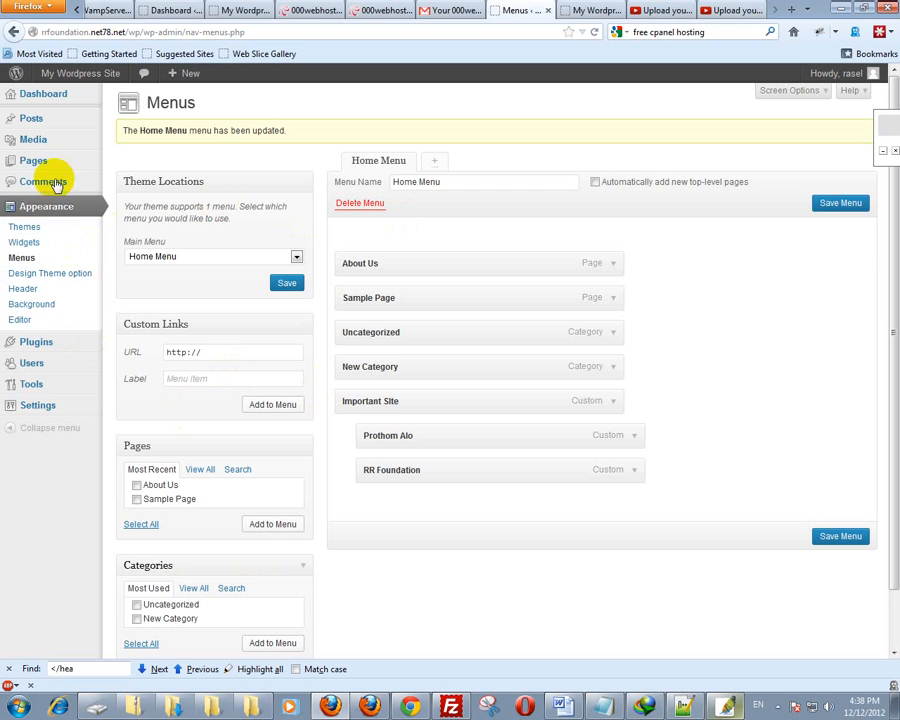
scroll(265, 450, down, 1)
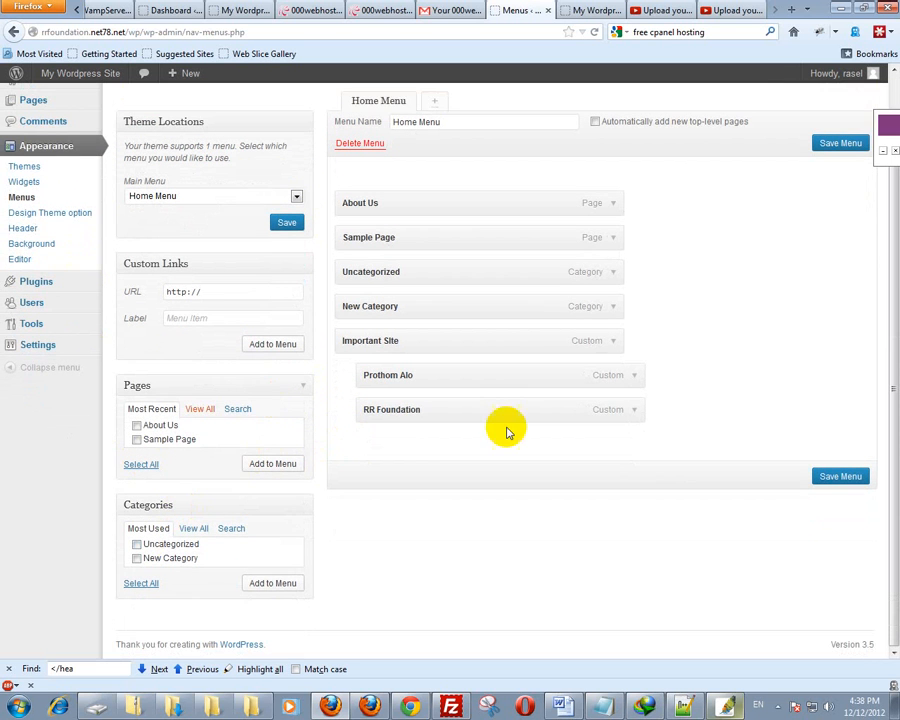
scroll(250, 470, up, 1)
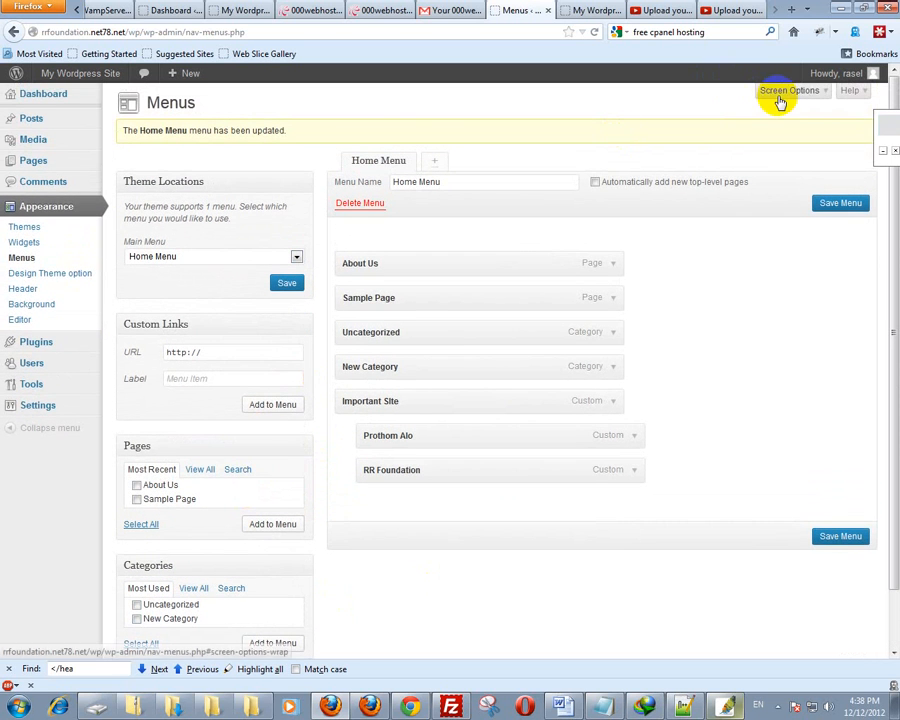
mouse_move(845, 74)
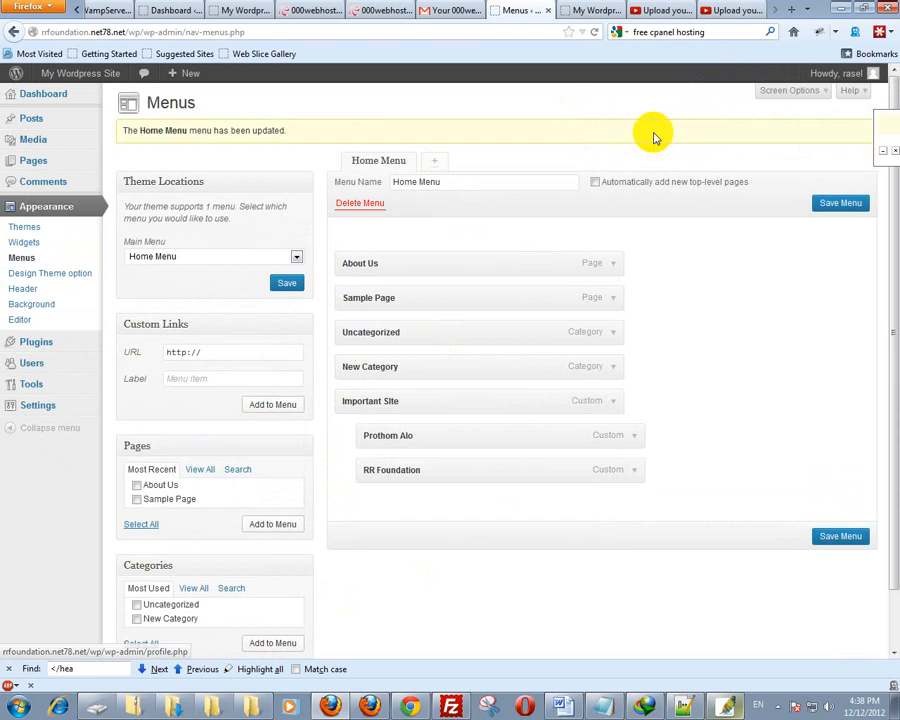
click(783, 90)
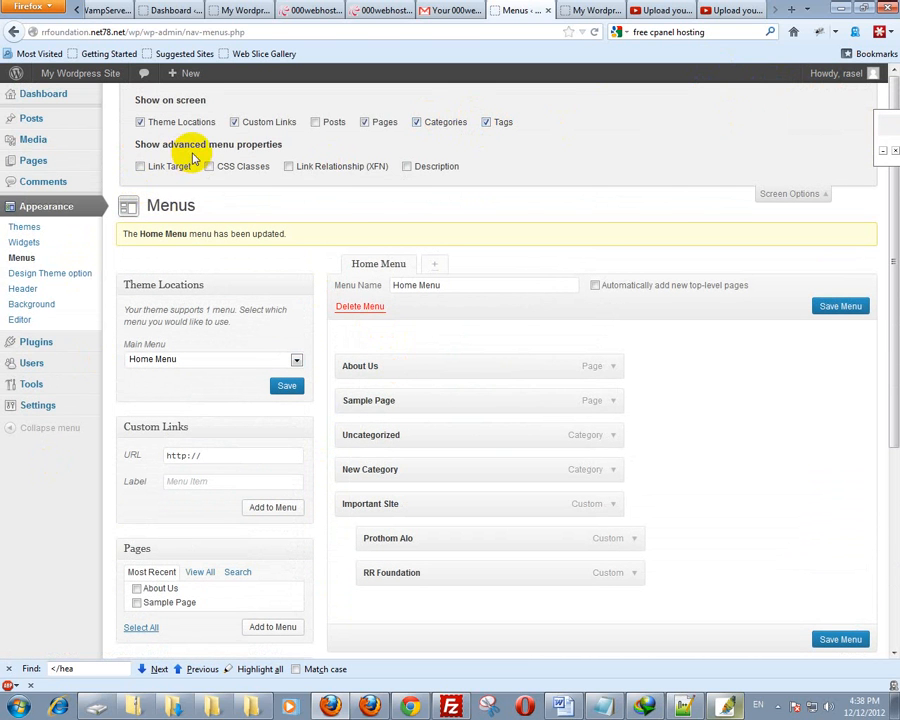
click(158, 171)
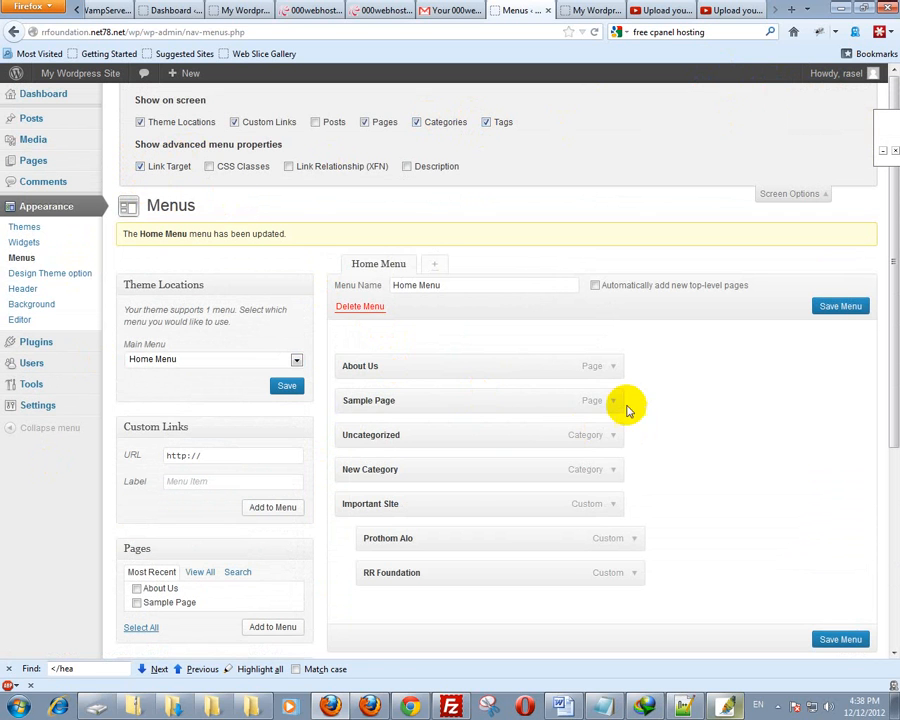
click(617, 367)
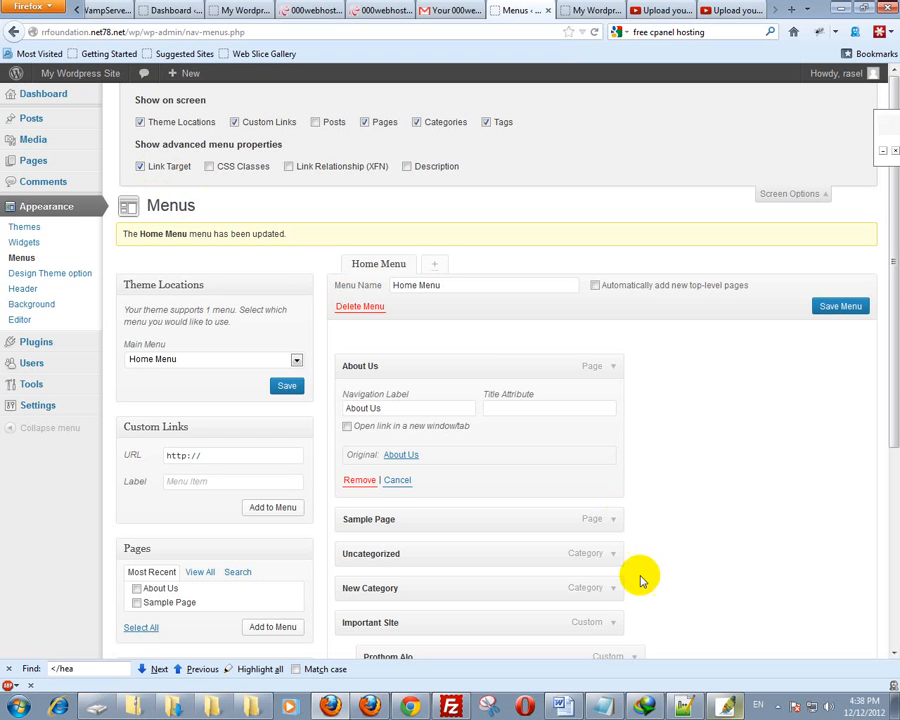
click(242, 167)
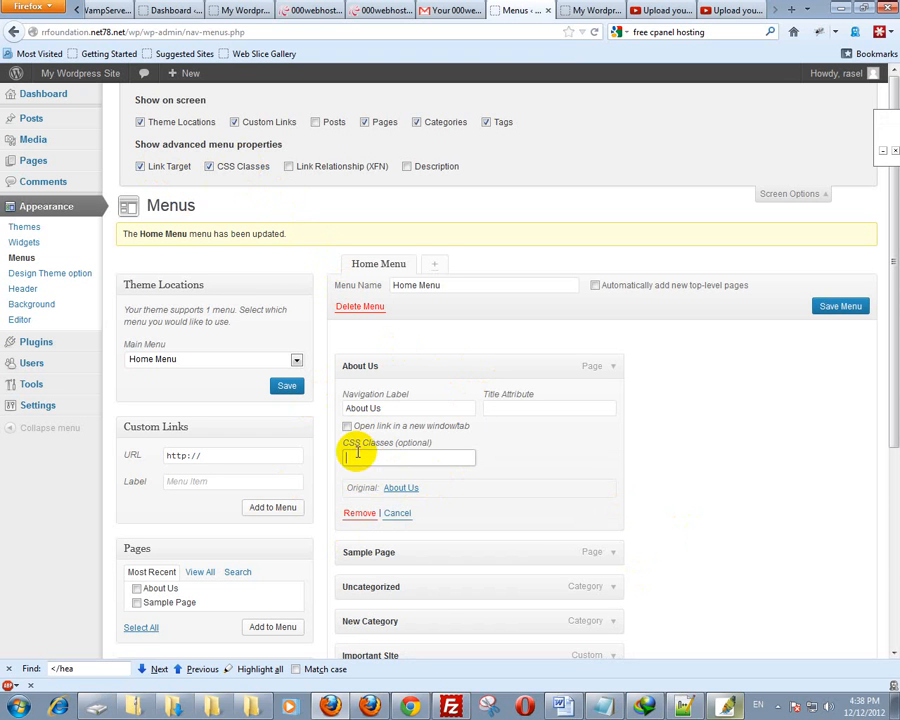
Try out the Link Relationship (XFN) and Description properties on the About Us item, and hide both again
click(330, 168)
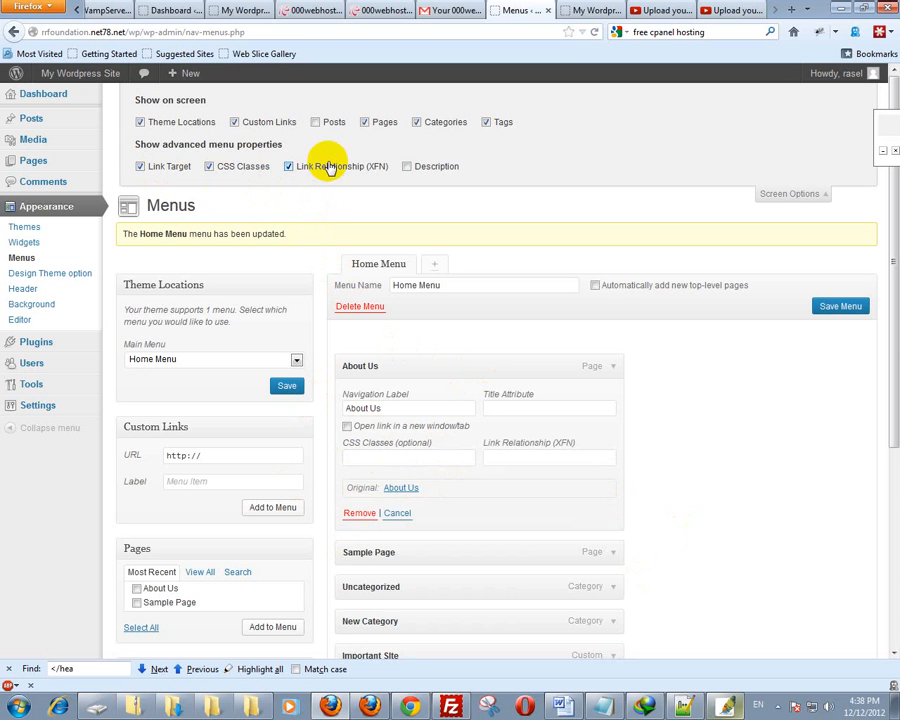
click(437, 169)
click(382, 513)
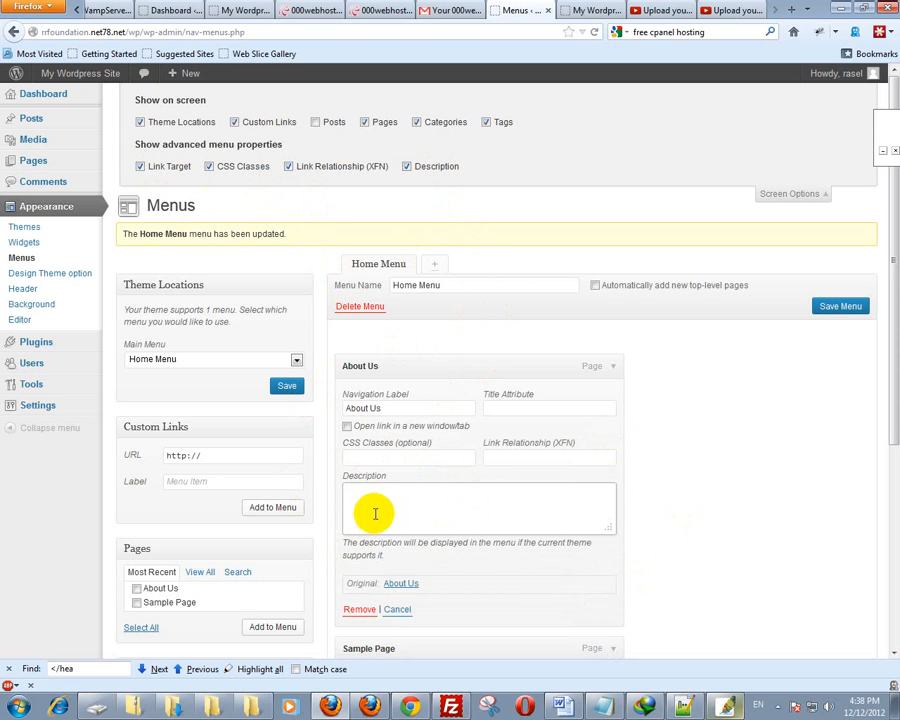
click(422, 167)
click(337, 168)
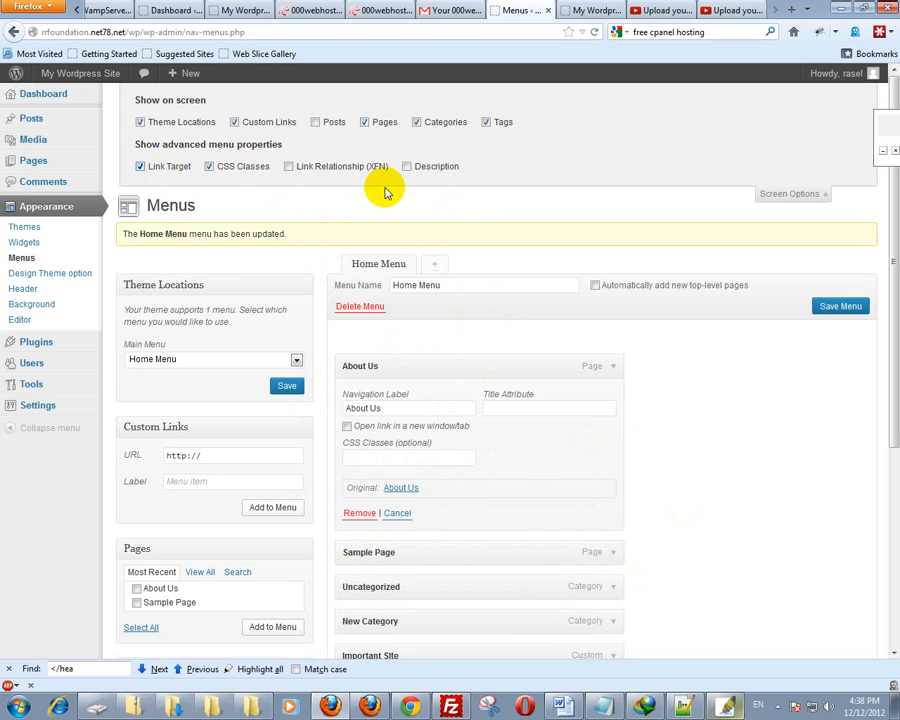
click(793, 194)
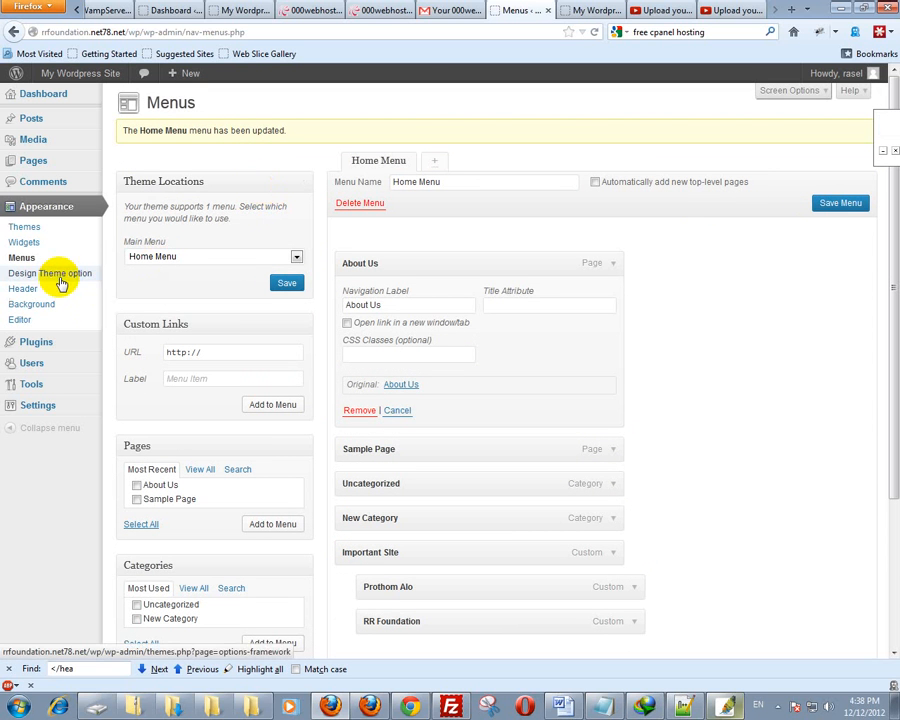
View the site's home page and examine the theme's Custom Header image settings
click(580, 8)
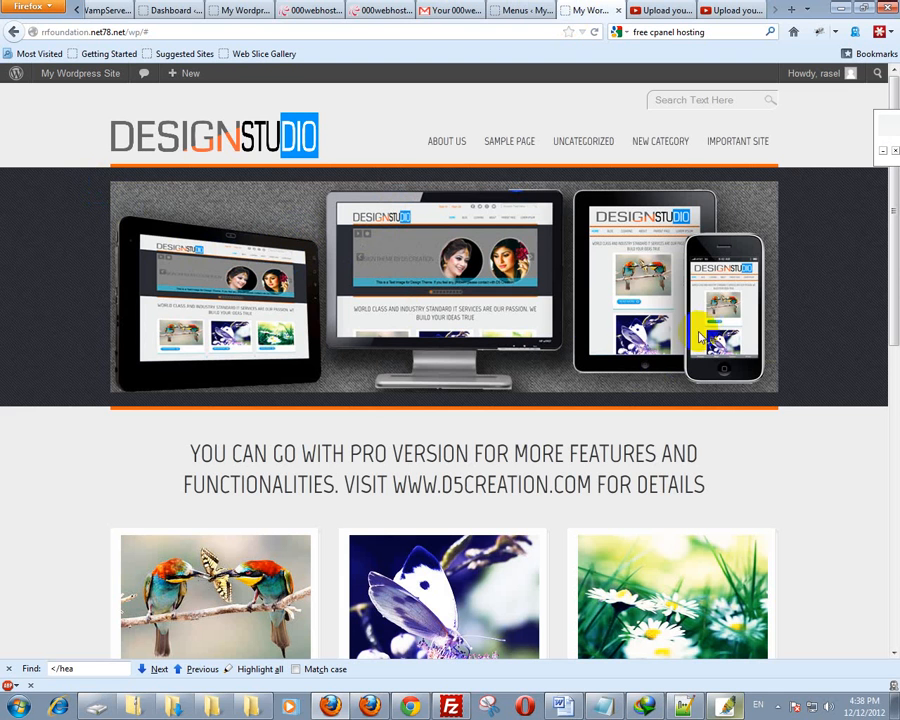
click(525, 9)
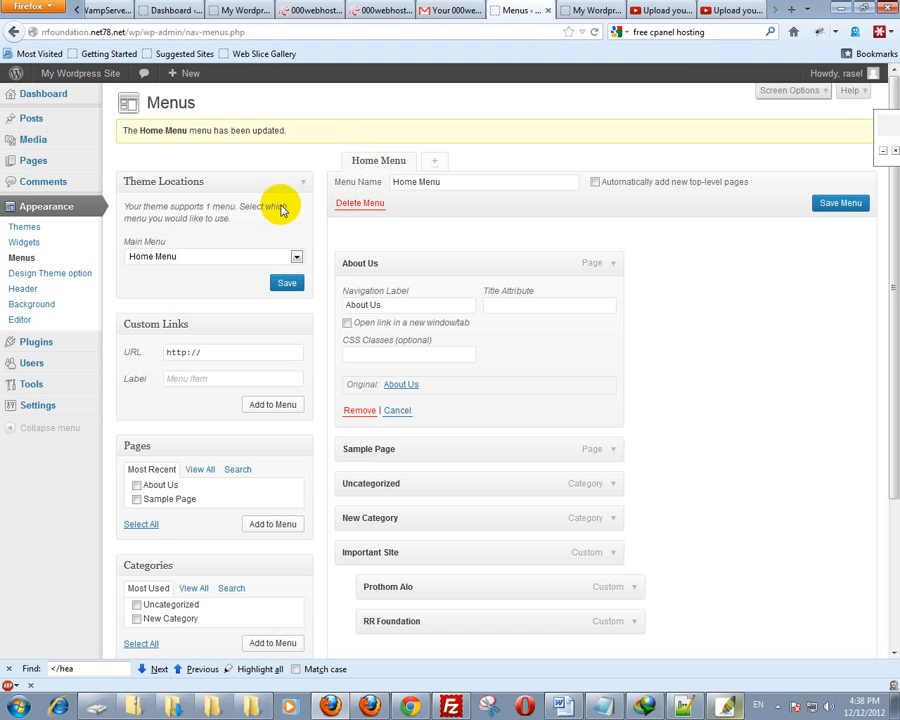
click(30, 296)
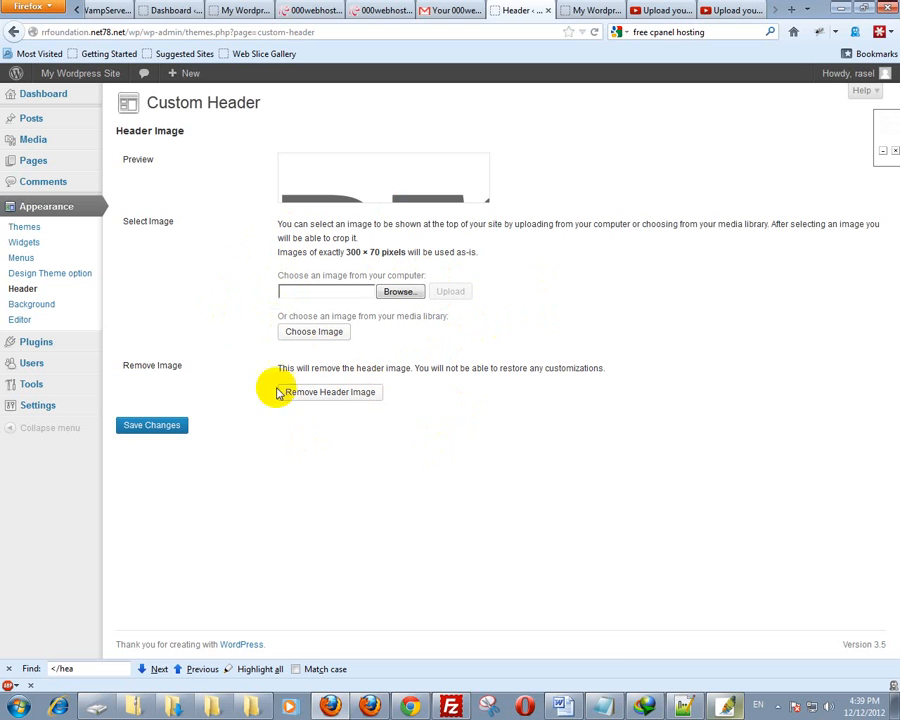
Examine the Custom Background settings and compare them with the background of the whole home page
click(17, 304)
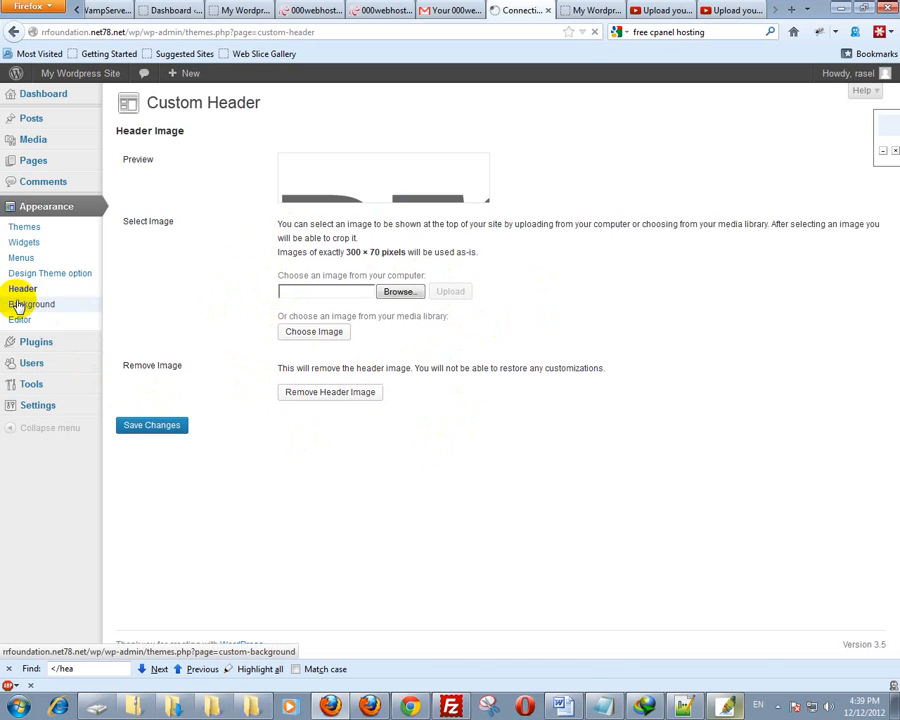
click(584, 12)
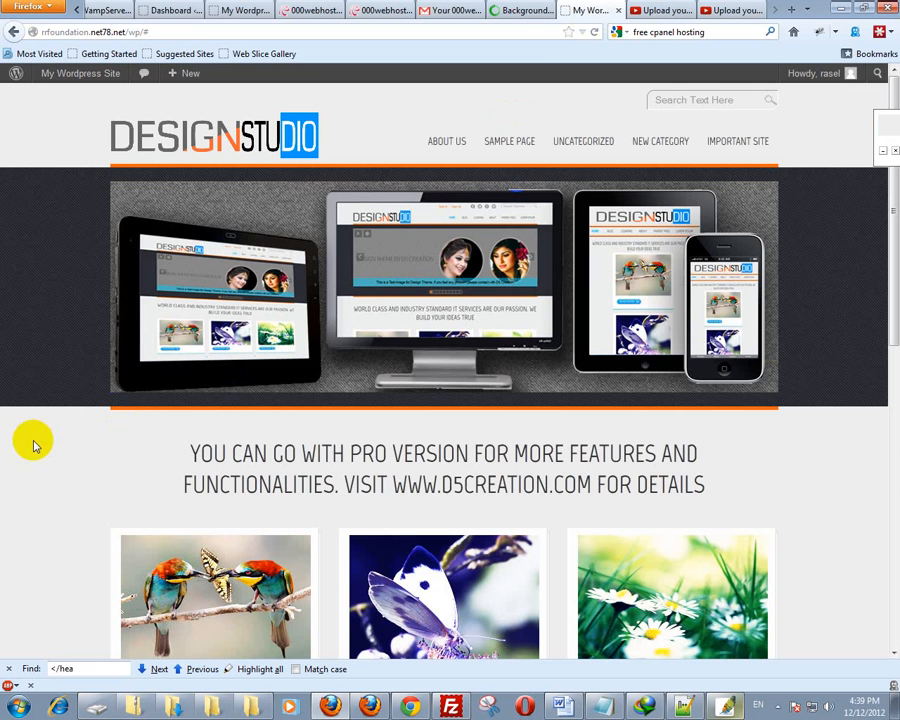
scroll(33, 440, down, 10)
scroll(88, 367, up, 10)
click(512, 10)
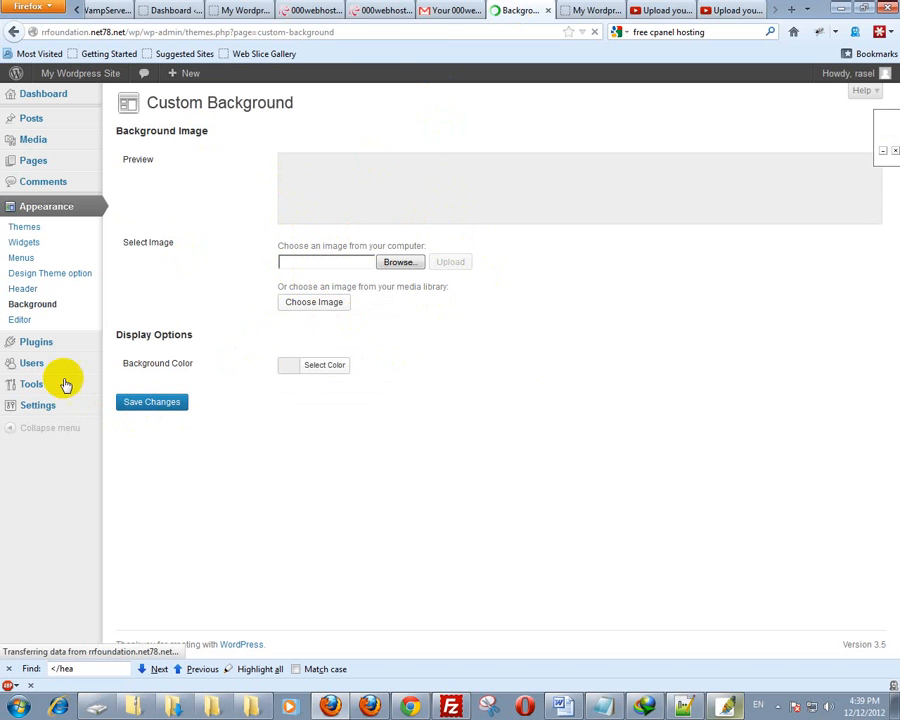
Open the D5 Design stylesheet (style.css) in the theme editor and look through its code
click(22, 320)
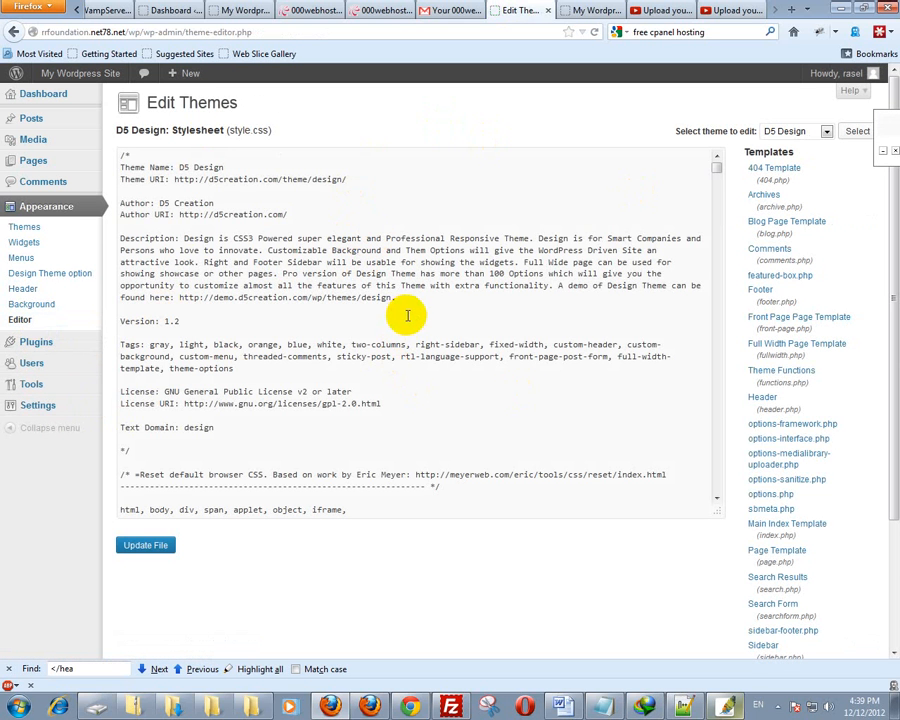
scroll(407, 316, down, 20)
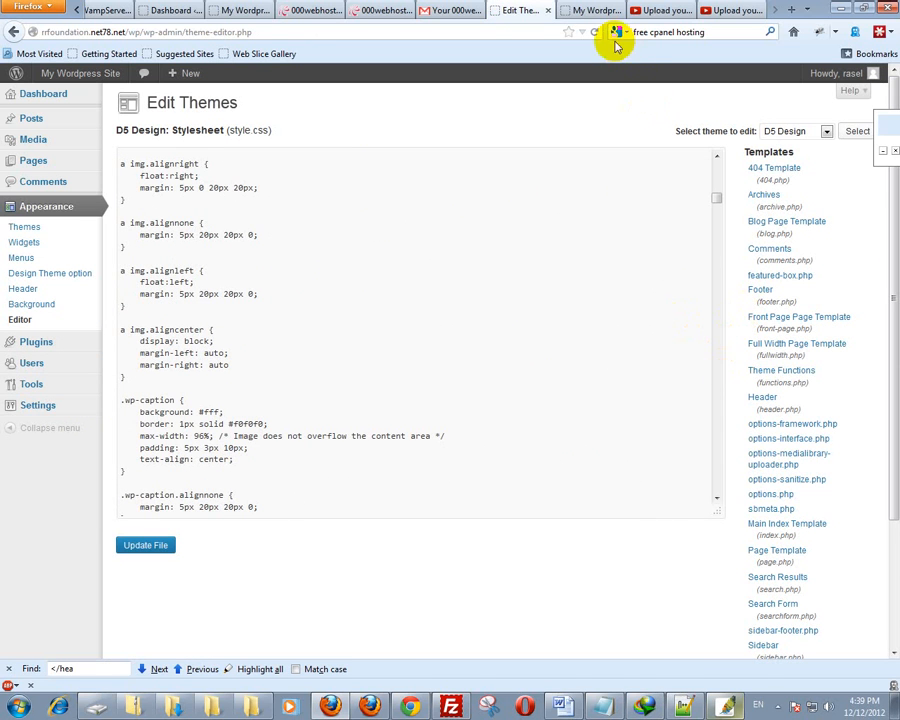
Open wordpress.org in a new browser tab and list the newest themes in its Themes Directory
click(588, 10)
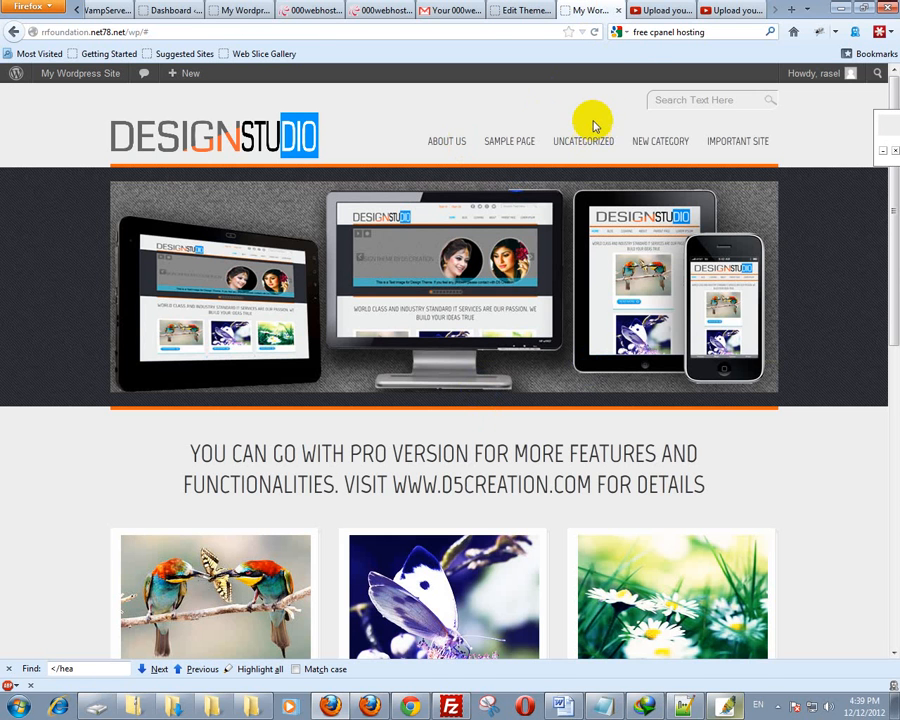
click(793, 12)
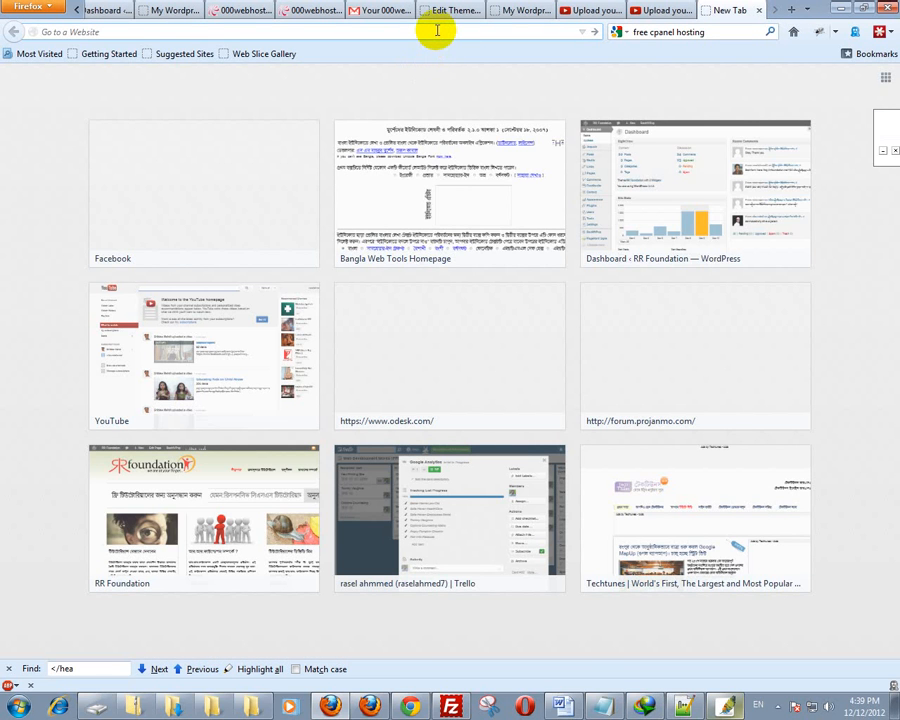
text(wordpress.org/)
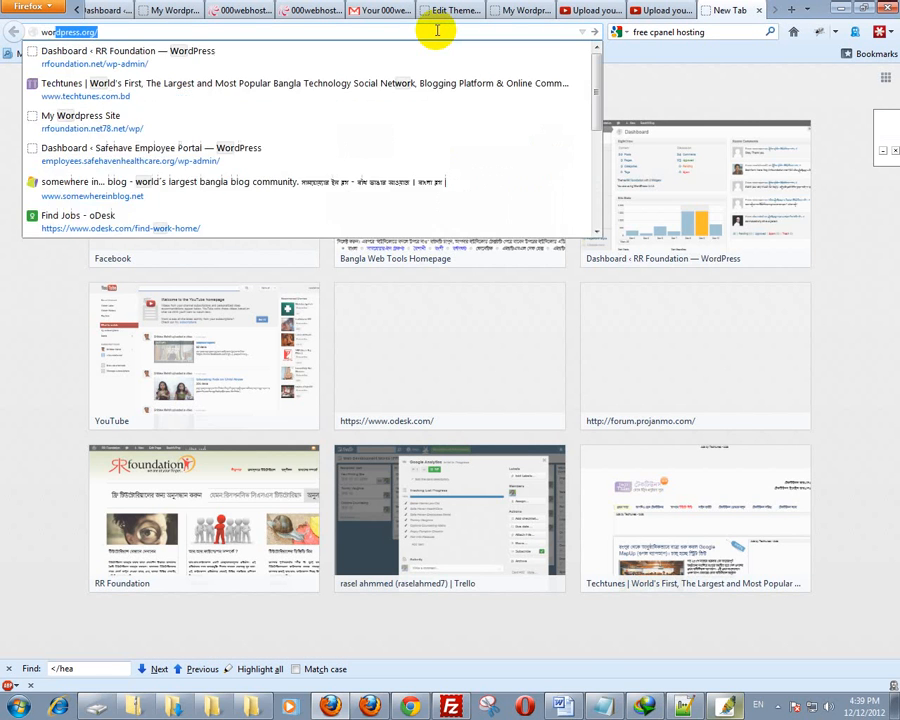
key(Return)
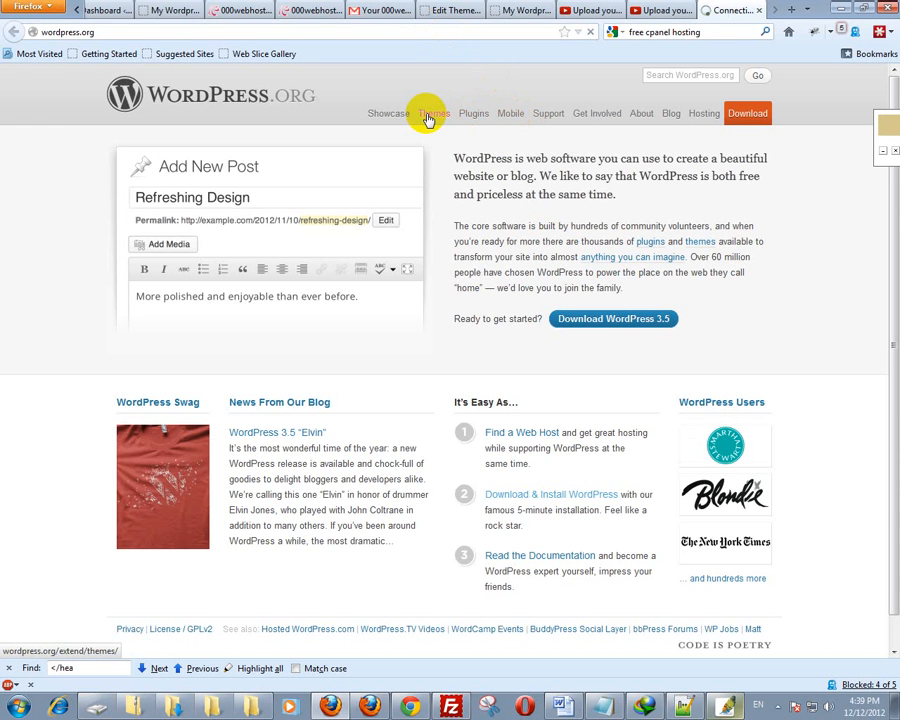
click(428, 117)
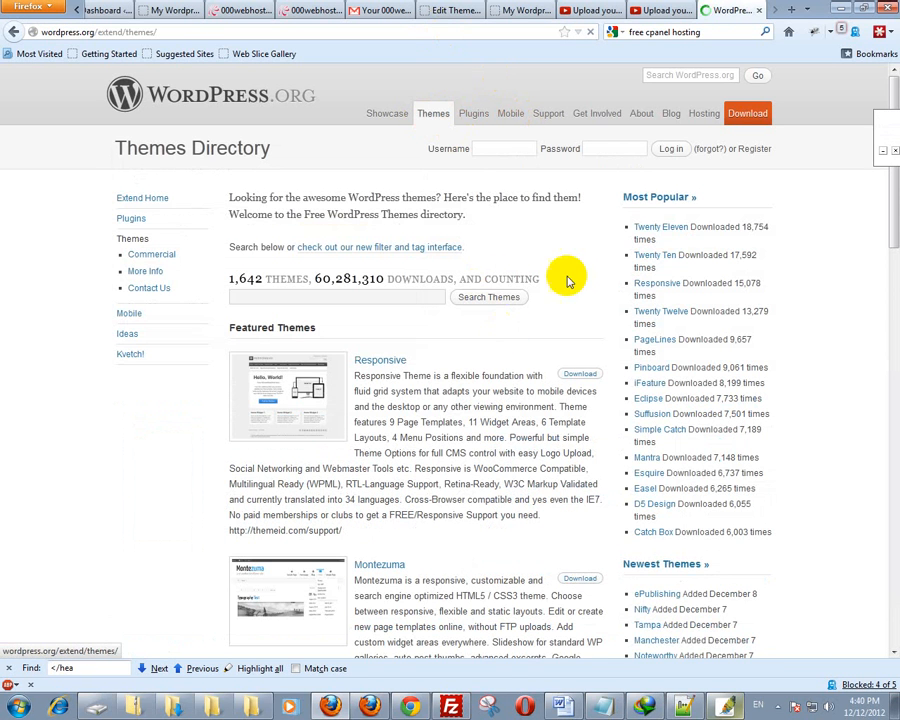
click(652, 565)
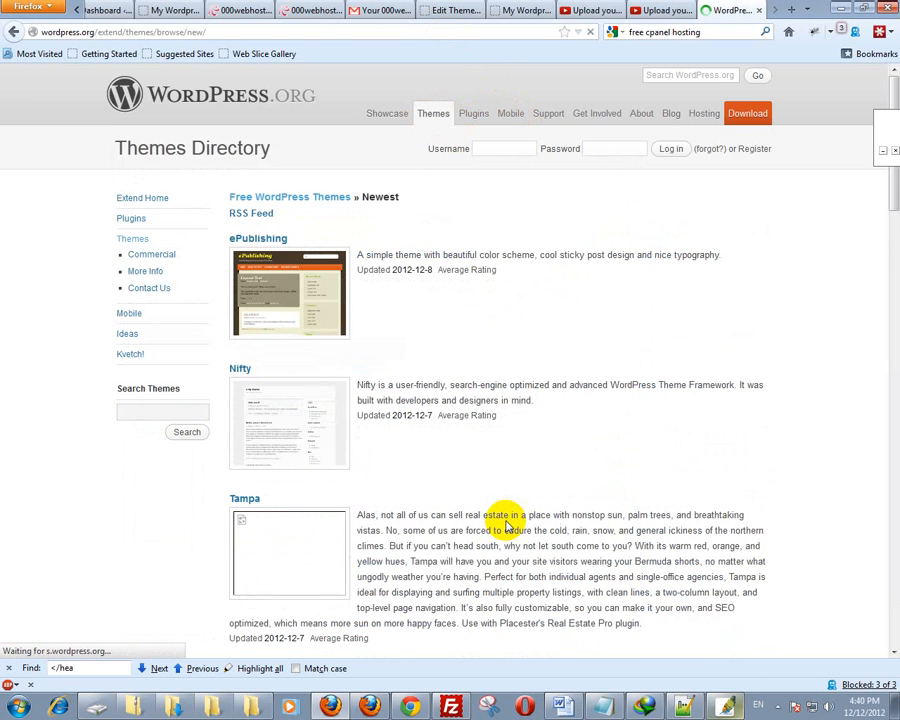
Browse the newest themes, open The Night Watch and download its version 1.0.2 zip file
scroll(473, 455, down, 10)
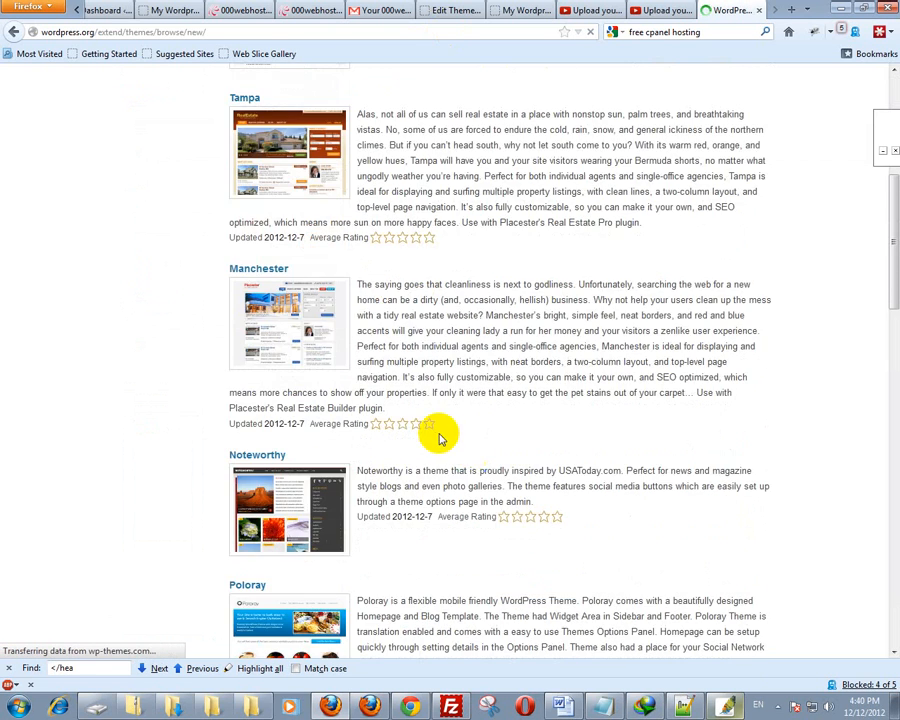
scroll(320, 250, up, 2)
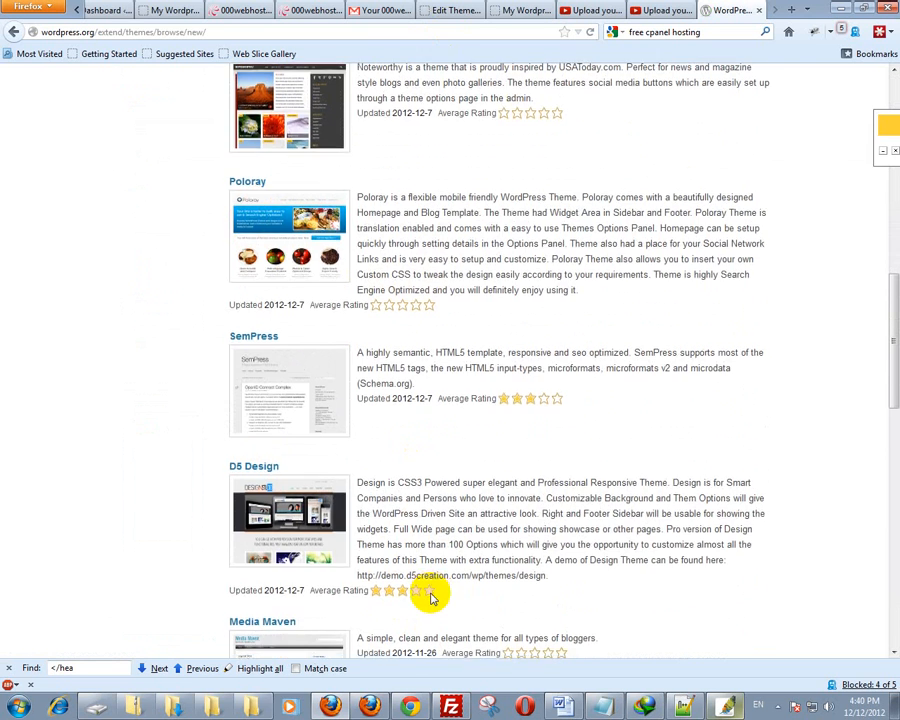
scroll(427, 590, down, 8)
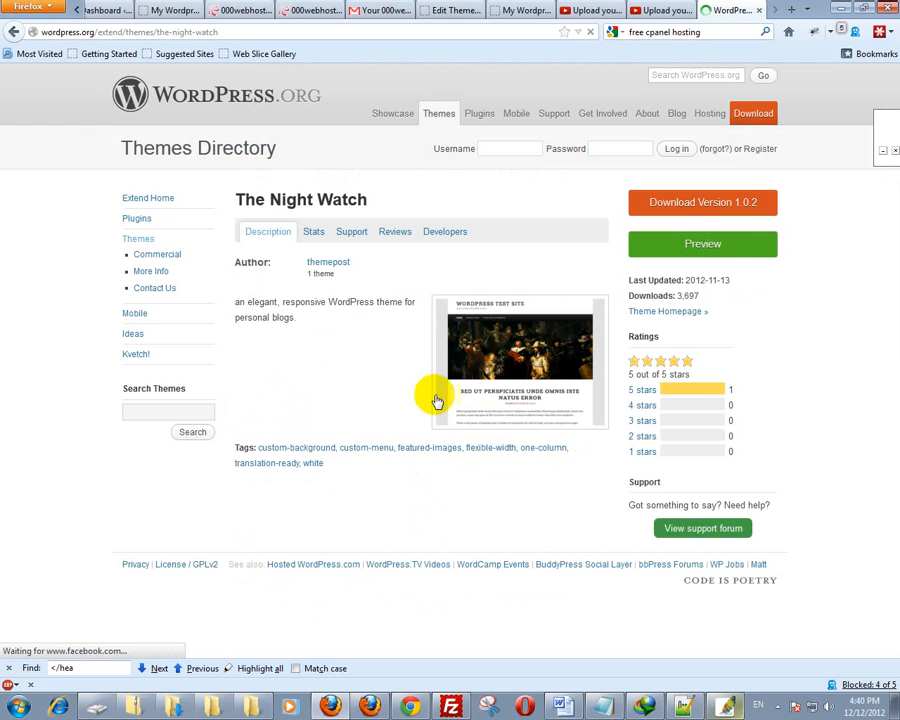
click(735, 203)
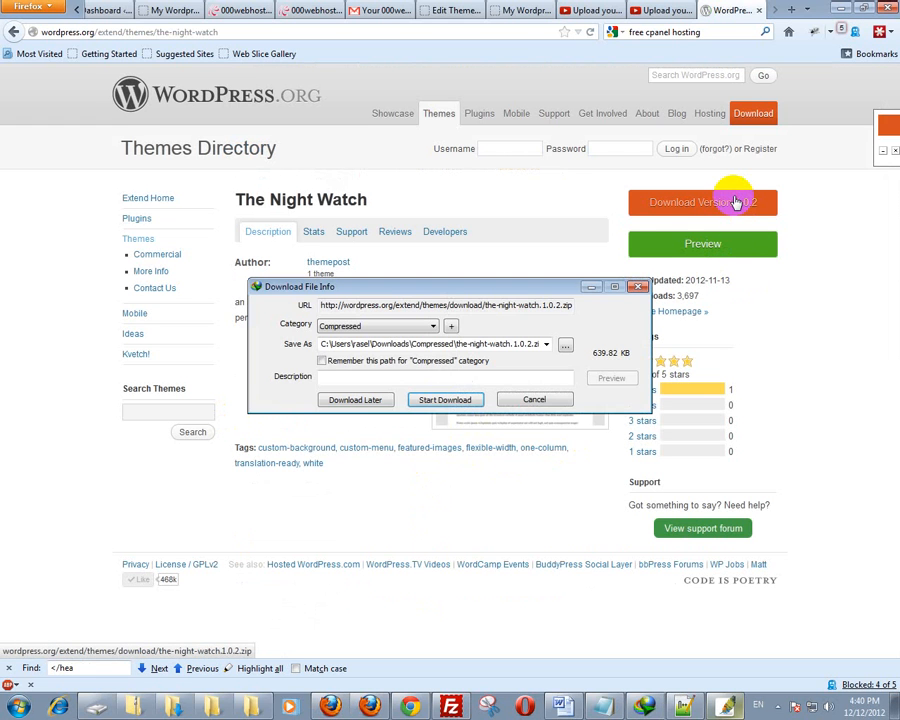
click(437, 402)
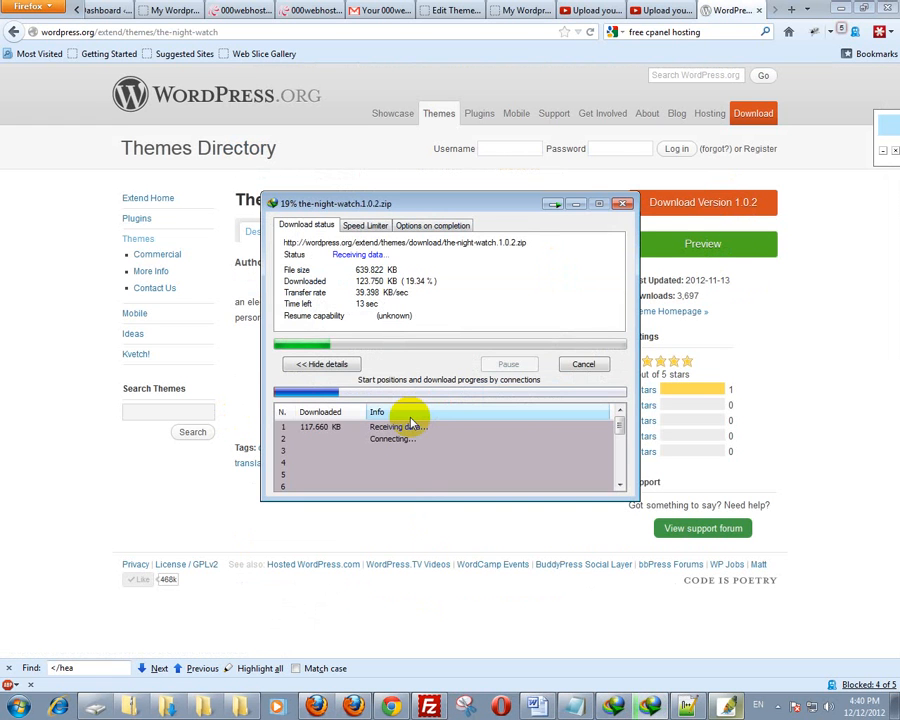
Return to the site's theme administration and open the form for installing a theme from an uploaded zip file
click(454, 12)
click(26, 228)
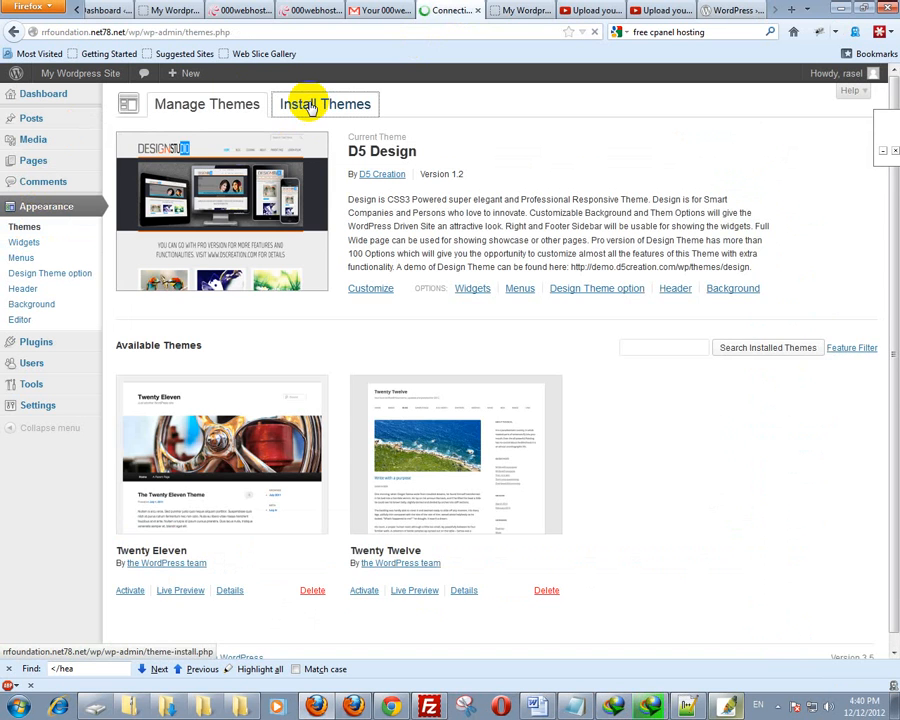
click(311, 106)
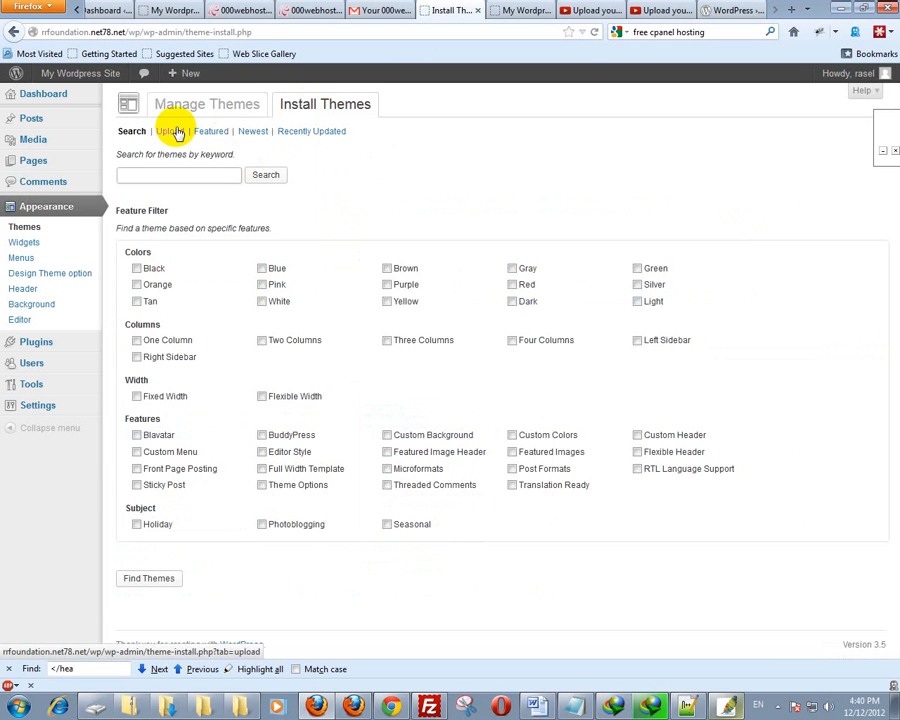
click(172, 135)
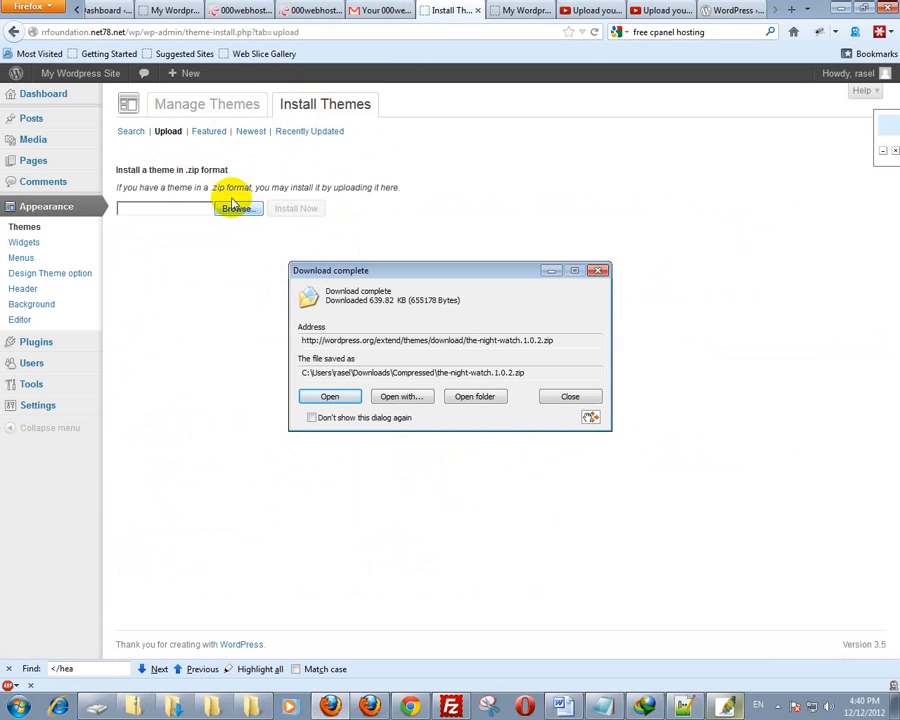
Upload the-night-watch.1.0.2.zip from the Compressed folder in Downloads, install it as a theme, and dismiss the download notice
click(218, 214)
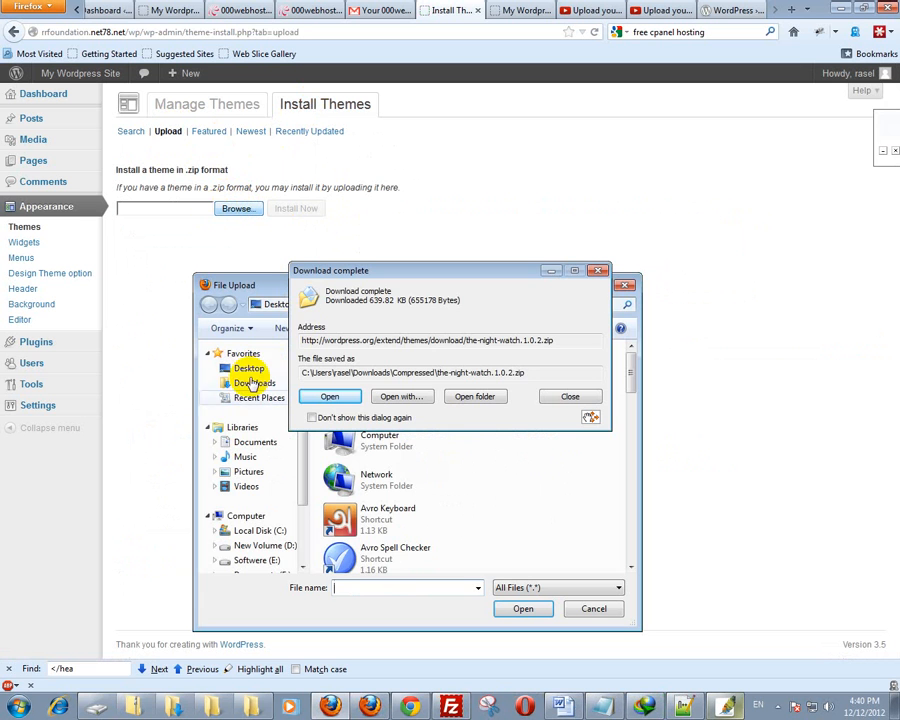
click(250, 383)
drag(266, 272, 603, 182)
click(505, 422)
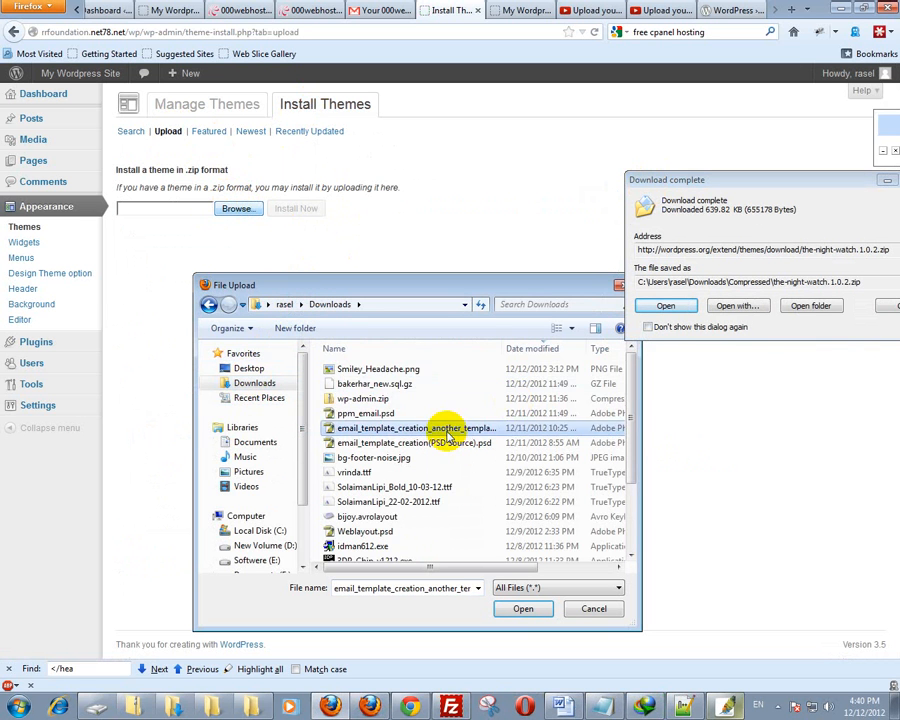
scroll(400, 450, down, 2)
double_click(360, 494)
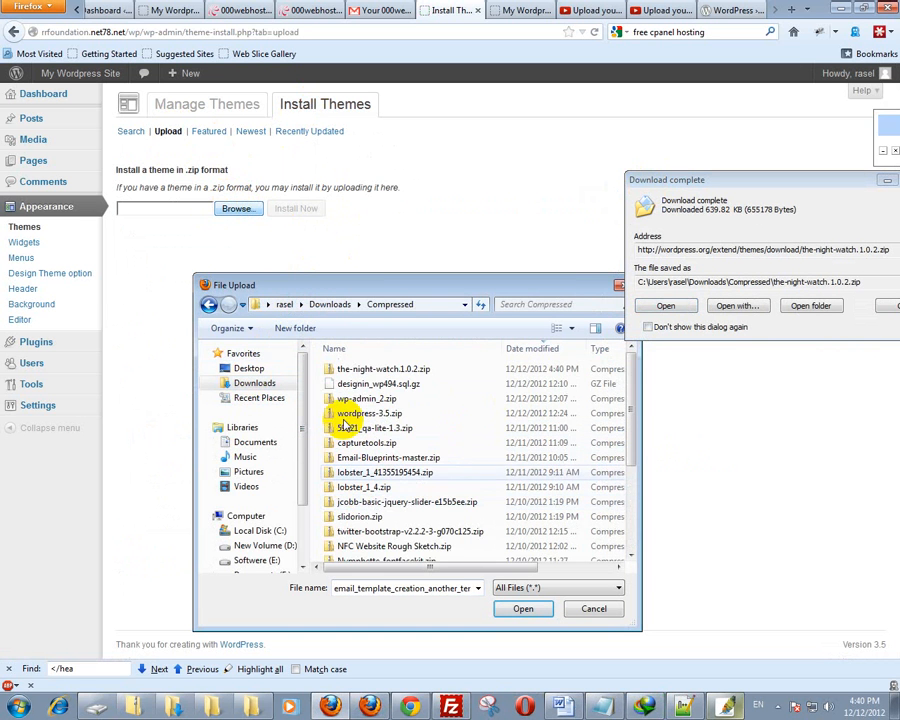
double_click(373, 370)
click(294, 215)
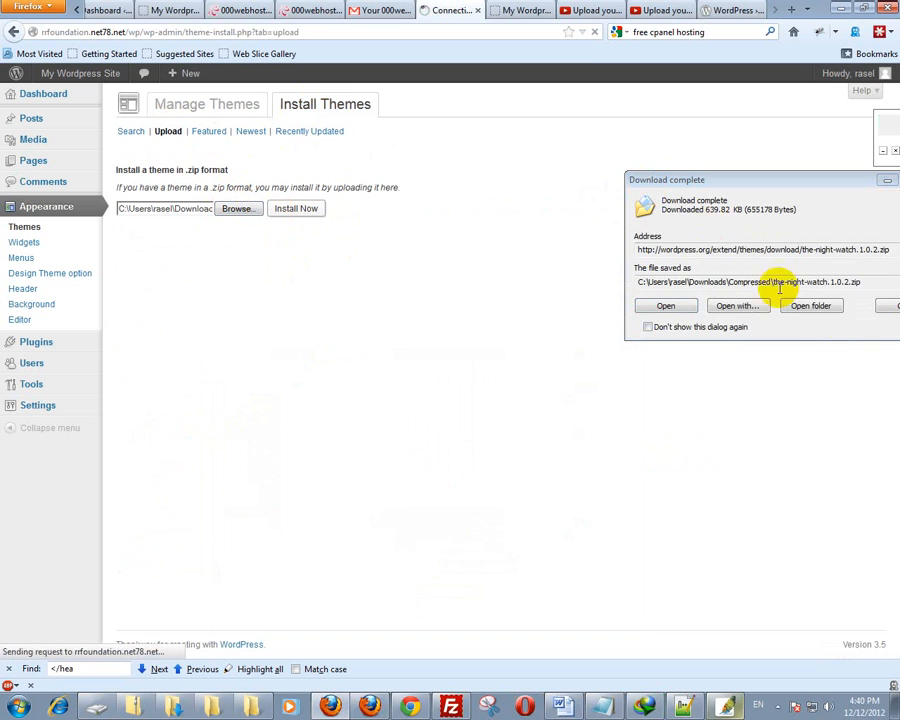
click(888, 305)
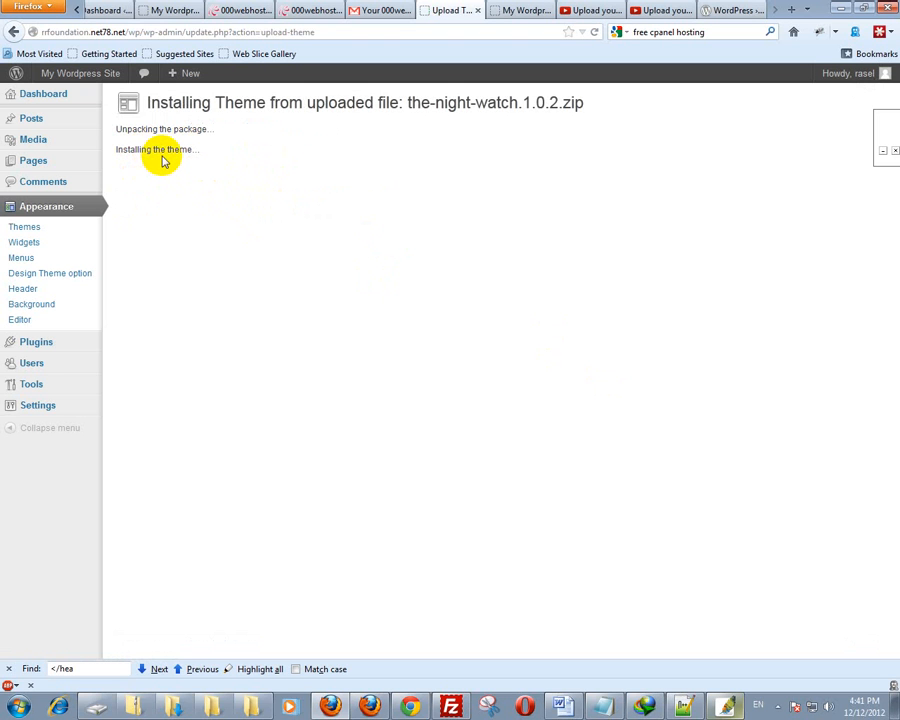
Activate The Night Watch theme from the available themes and open the site in a new browser tab
click(36, 229)
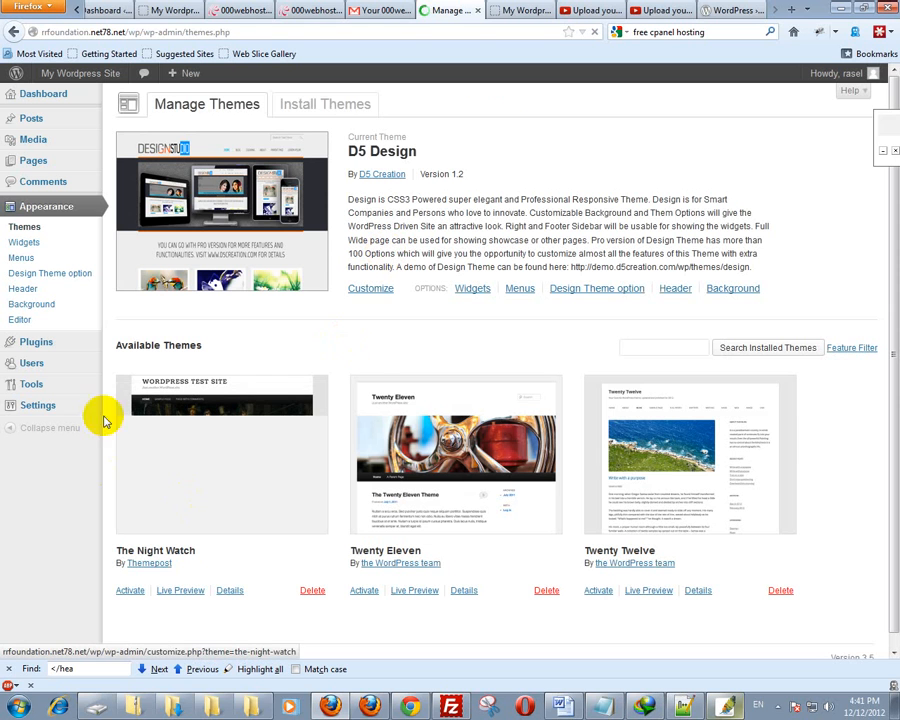
click(130, 591)
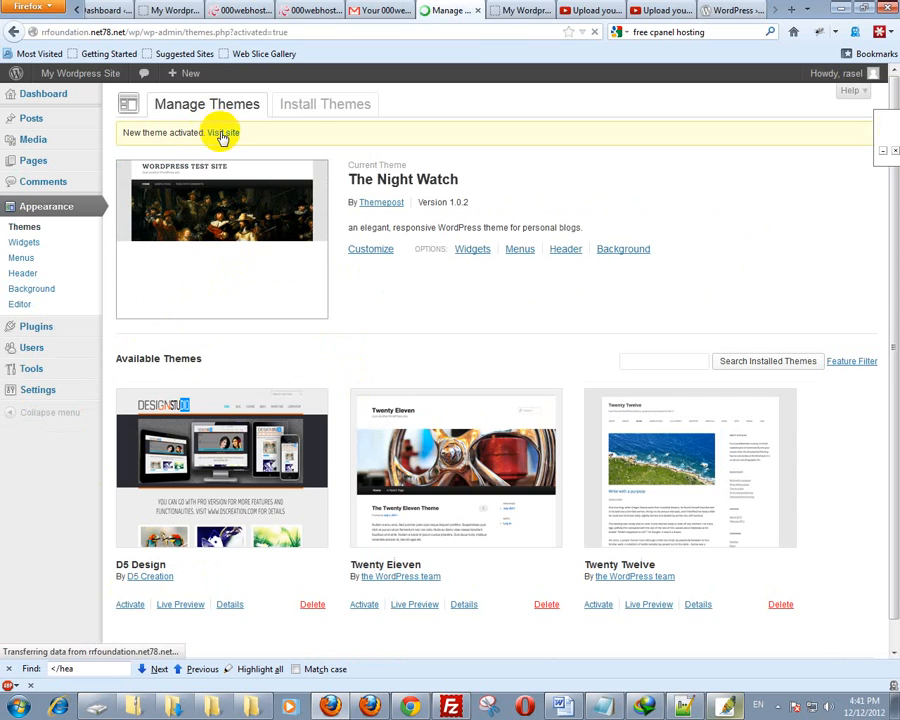
middle_click(224, 133)
click(516, 10)
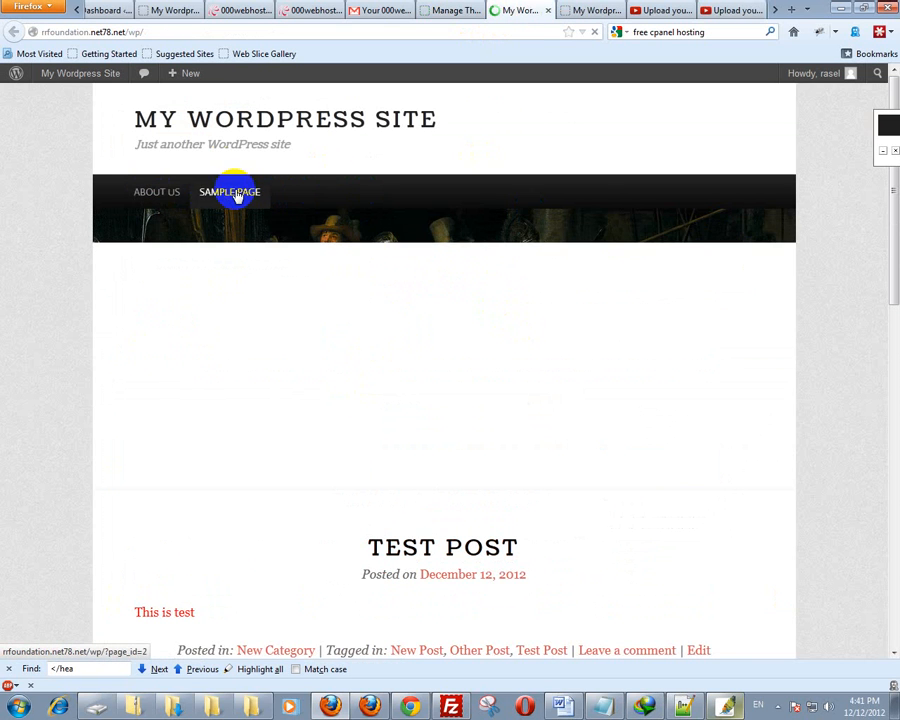
Look through the home page in the new theme, from the header and posts down to the widgets and footer
scroll(514, 228, down, 1)
scroll(514, 228, down, 8)
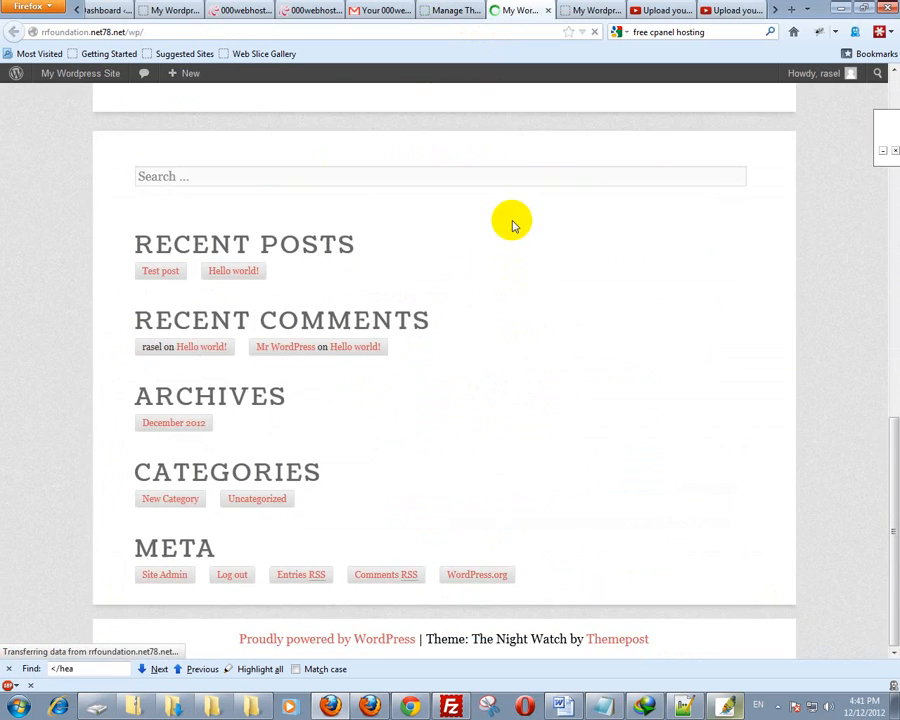
scroll(514, 228, up, 8)
scroll(514, 228, down, 8)
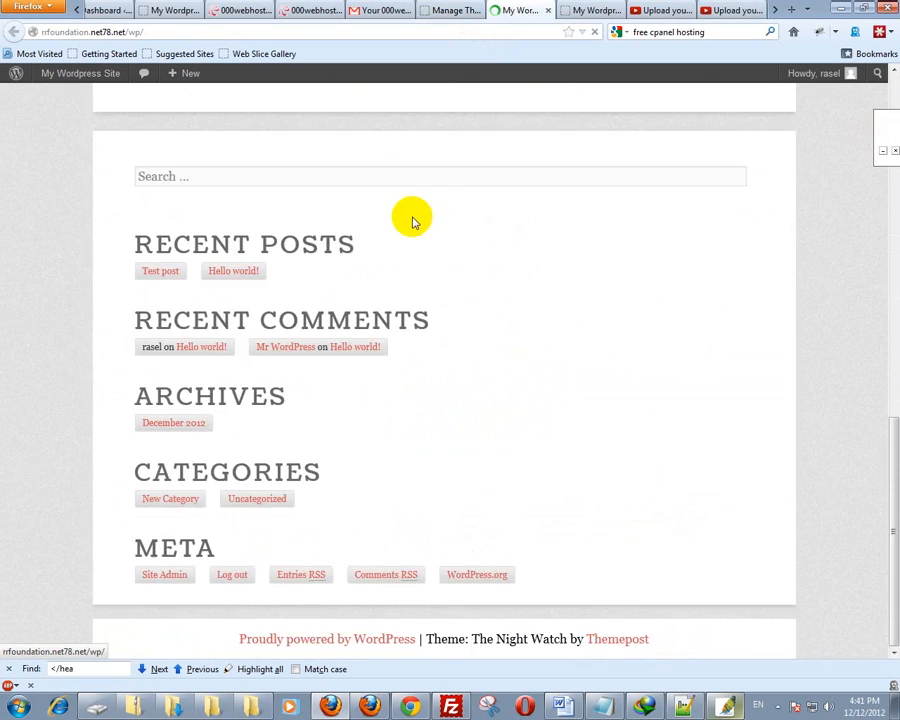
scroll(412, 217, up, 6)
scroll(412, 378, down, 6)
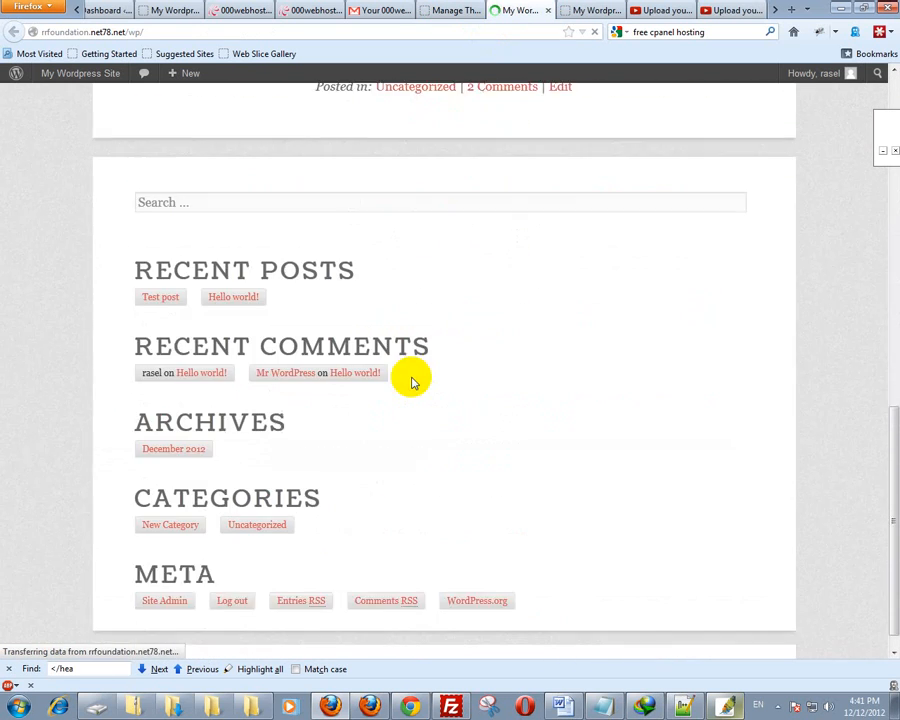
scroll(412, 378, up, 8)
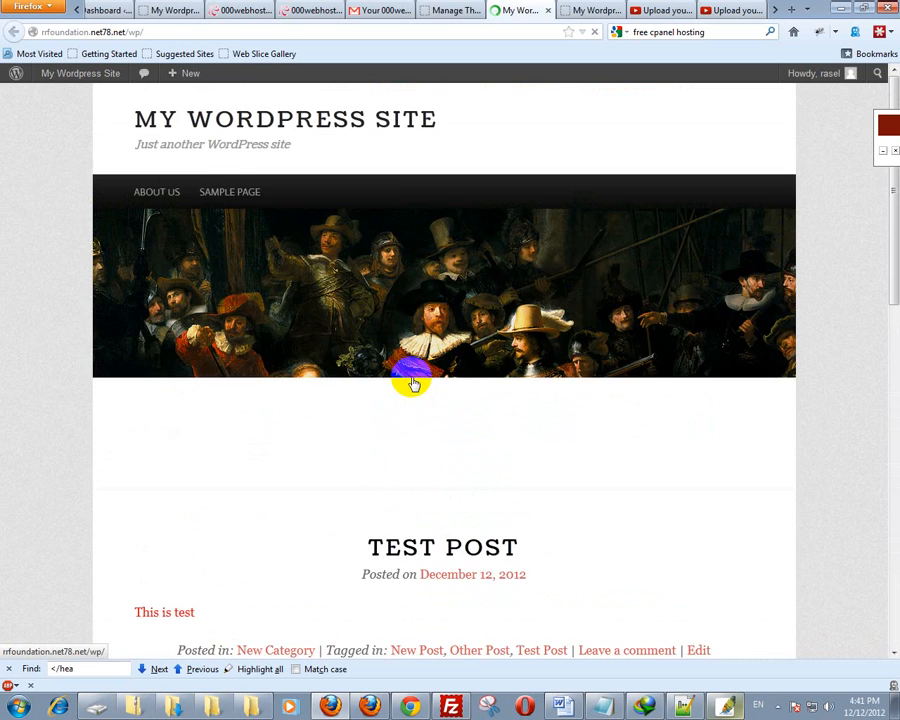
Assign Home Menu as the theme's Primary Menu and save the theme location
click(453, 9)
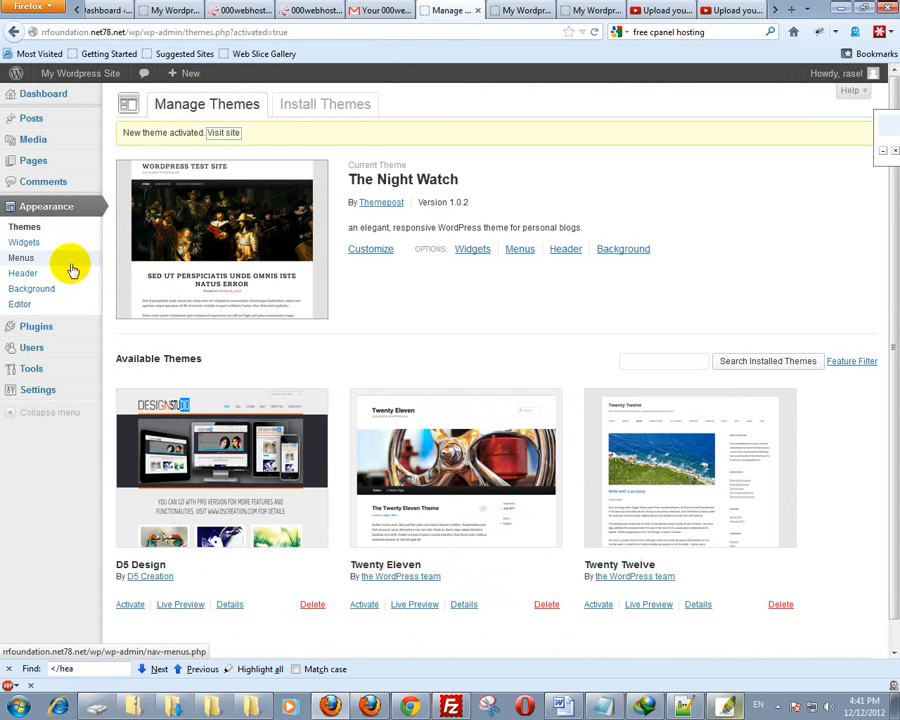
click(29, 259)
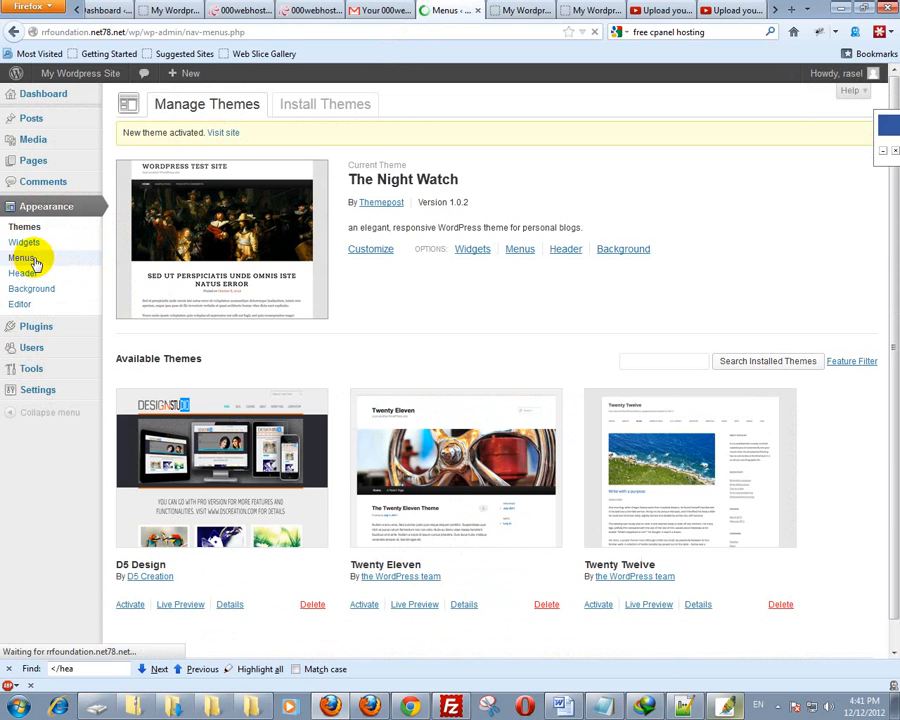
click(241, 219)
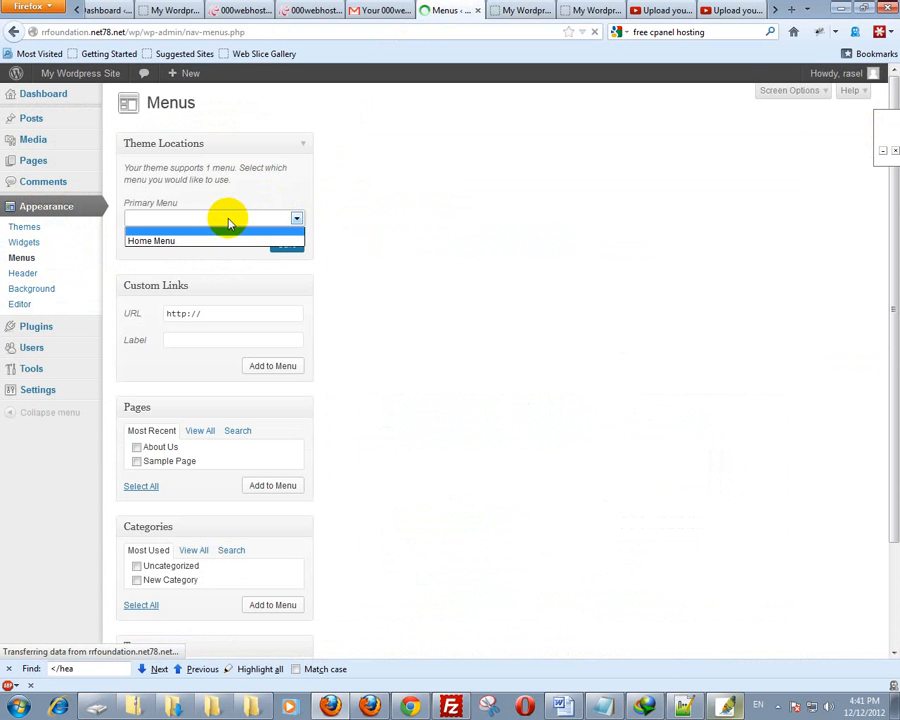
click(193, 221)
click(165, 242)
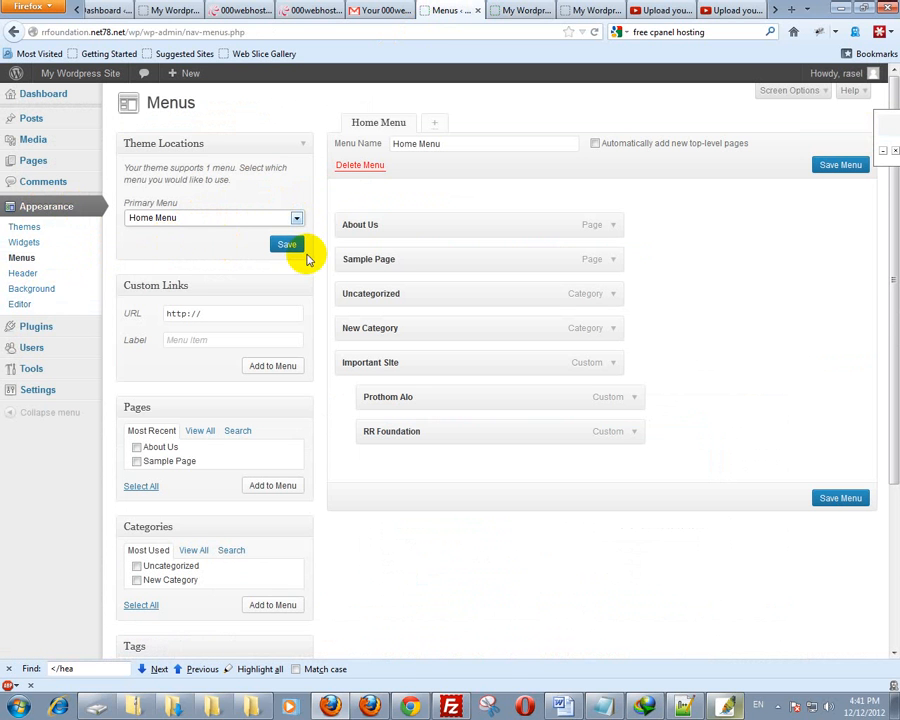
Reload the site's home page, check the navigation menu and its Important Site item, and return to the Menus settings
click(503, 14)
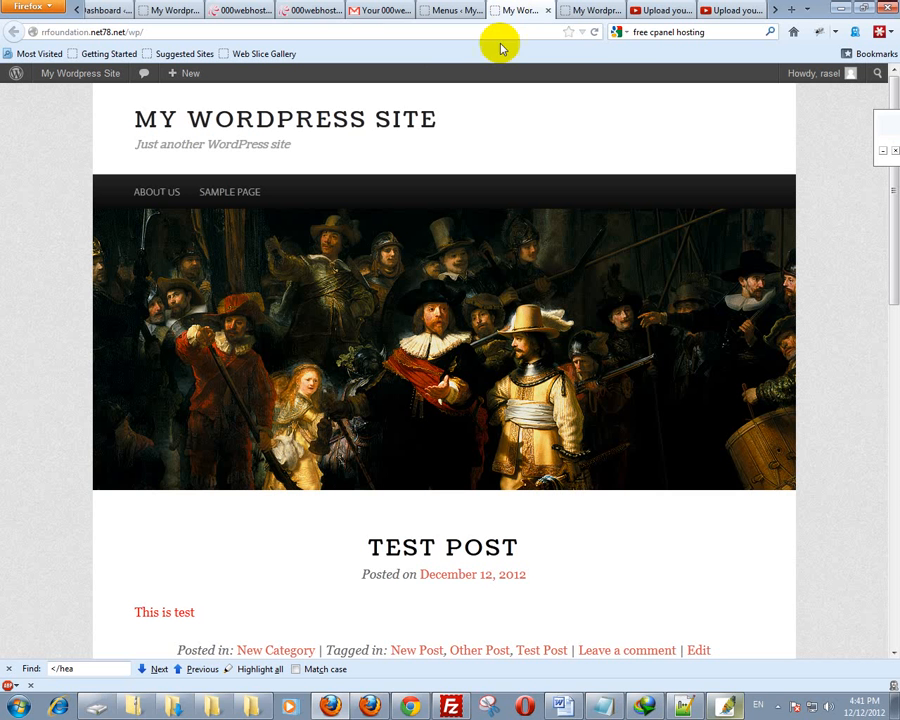
click(594, 32)
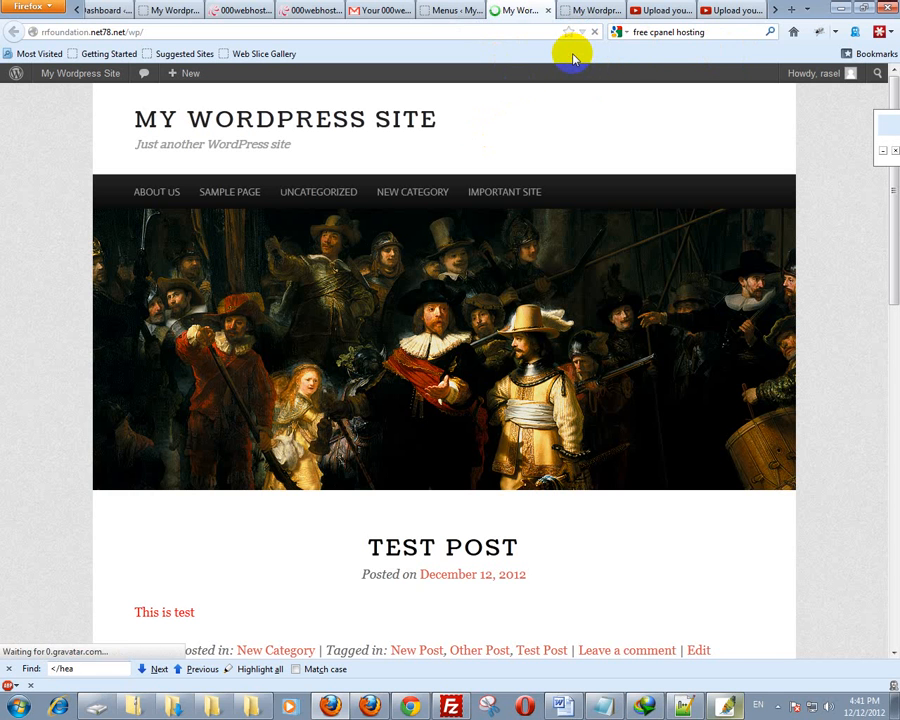
mouse_move(494, 196)
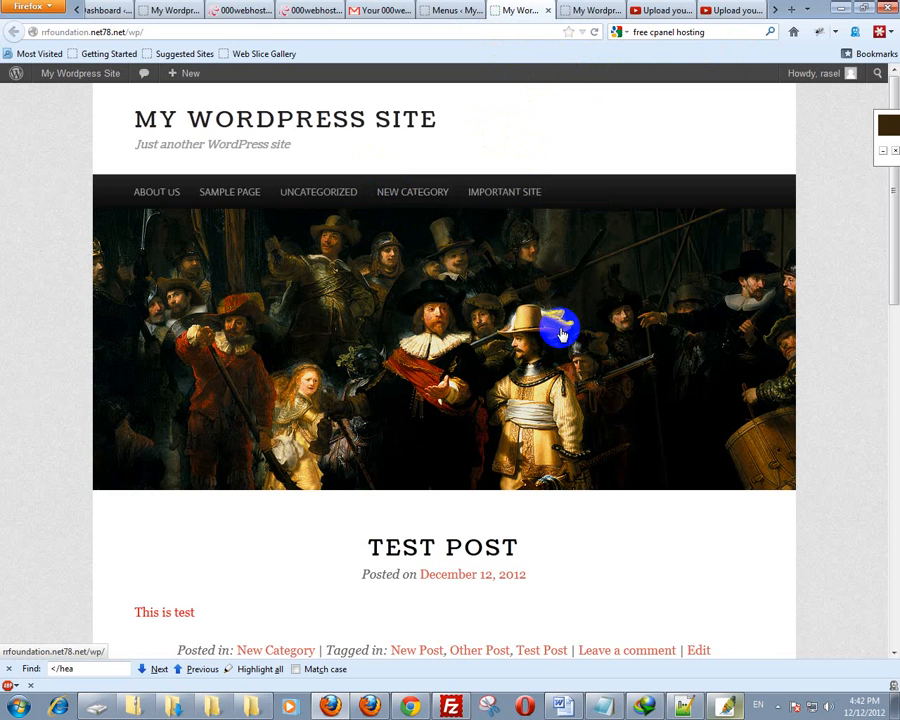
click(453, 10)
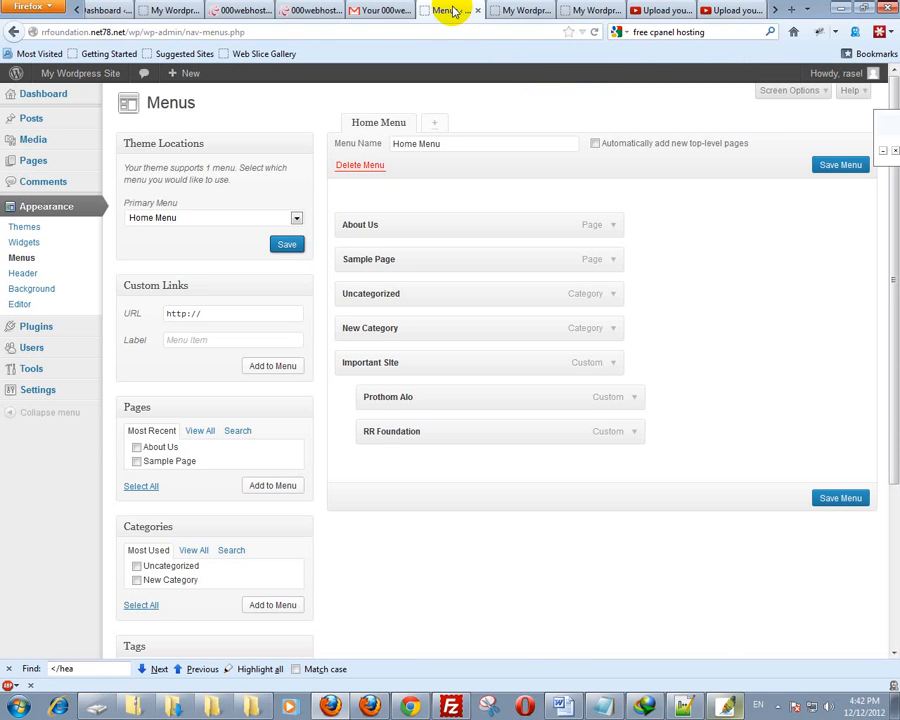